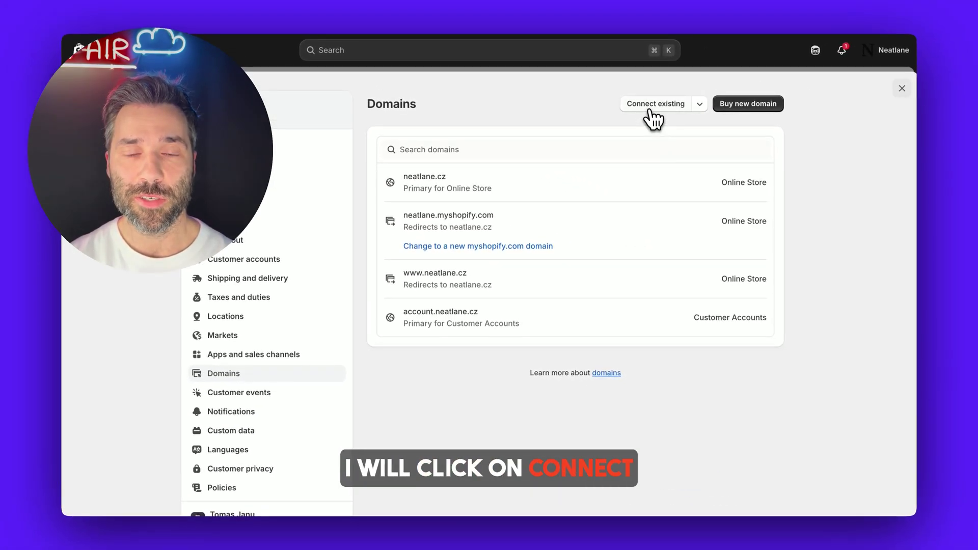
Step: Connect the existing domain neatlane.com to the store
click(652, 105)
text(neatlane.com)
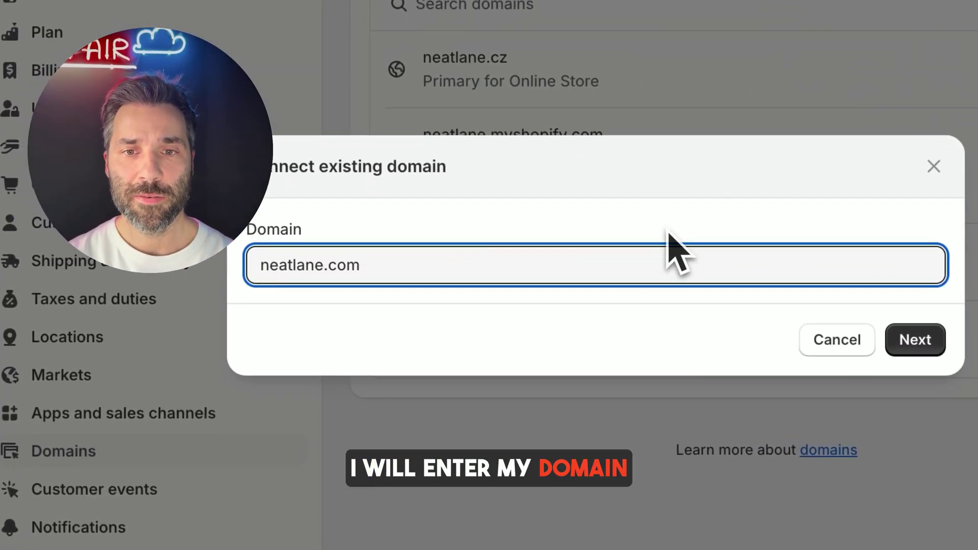
click(915, 340)
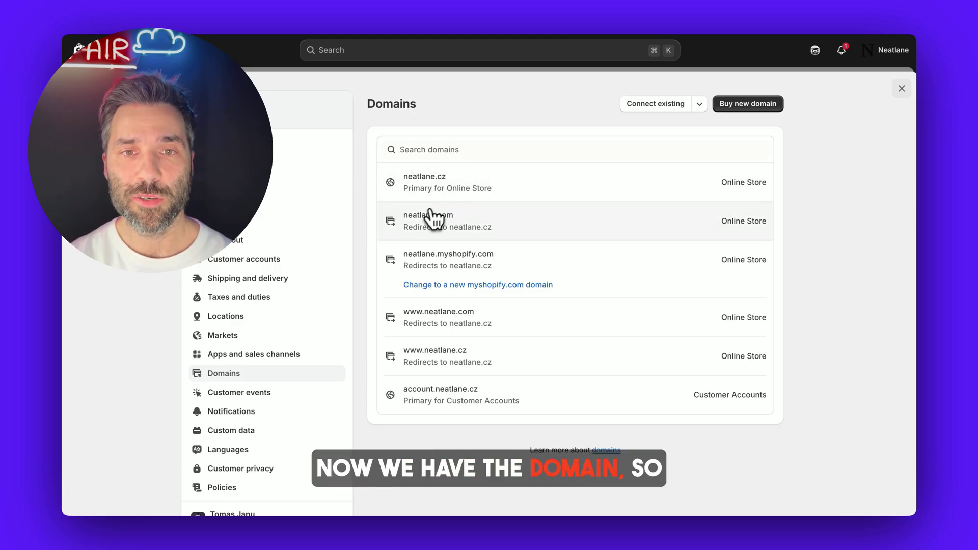
Step: Assign neatlane.com as the separate domain for the Rest of Europe market and save
click(252, 336)
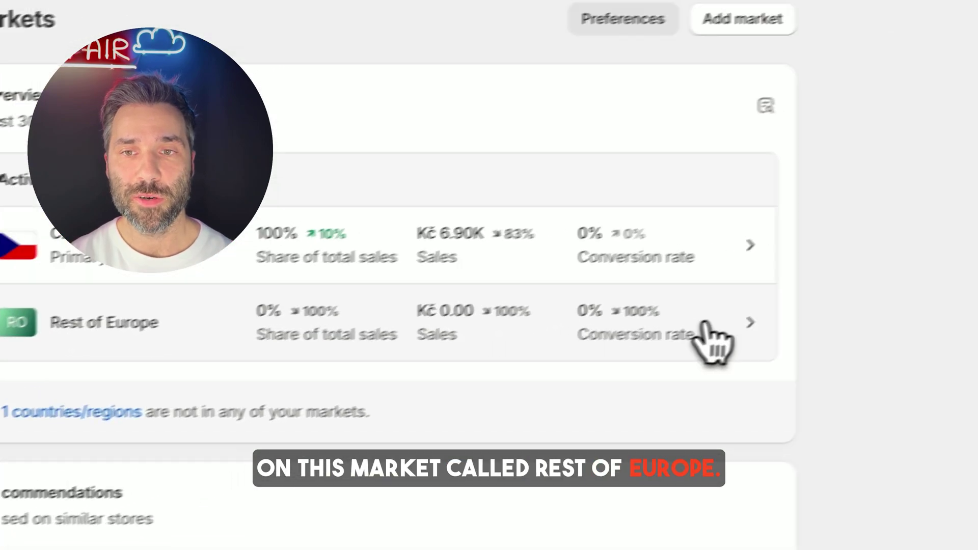
click(954, 252)
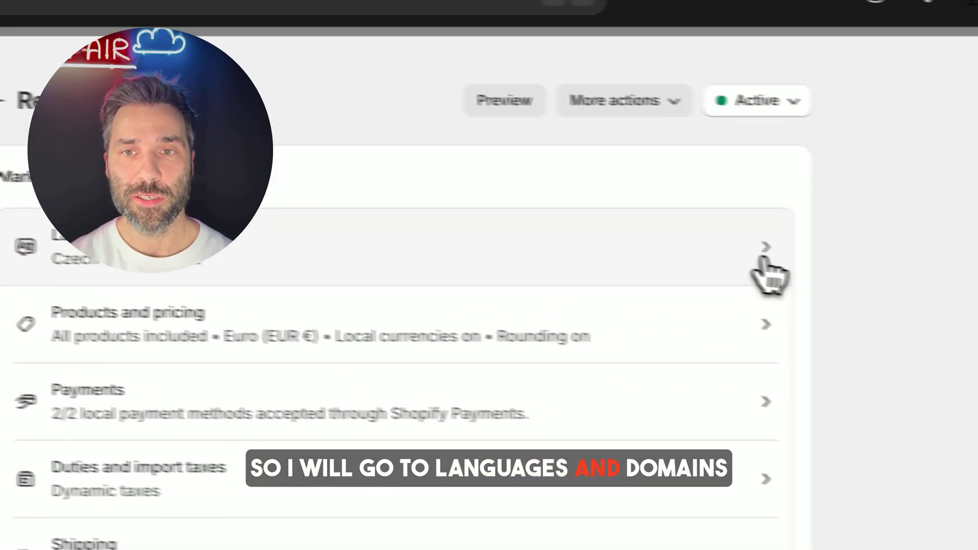
click(692, 191)
click(677, 92)
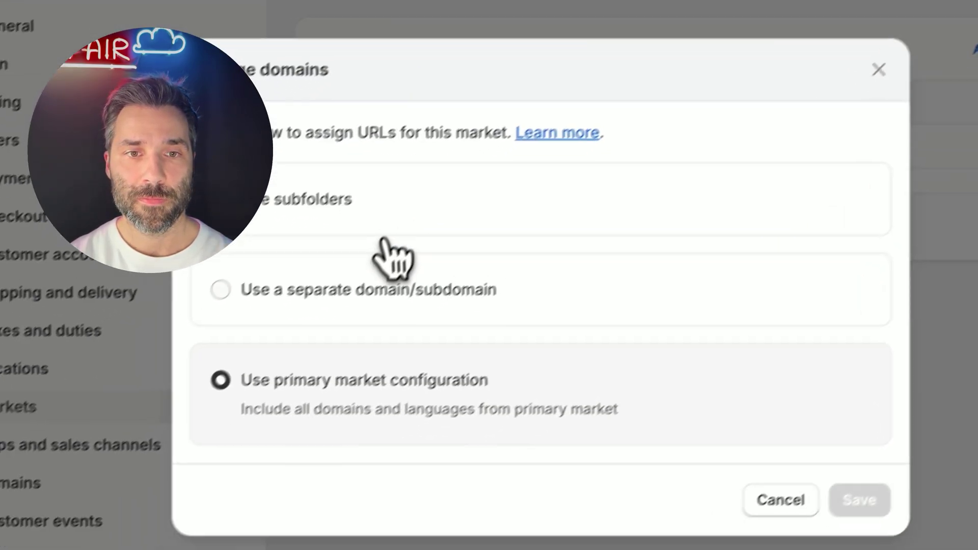
click(386, 257)
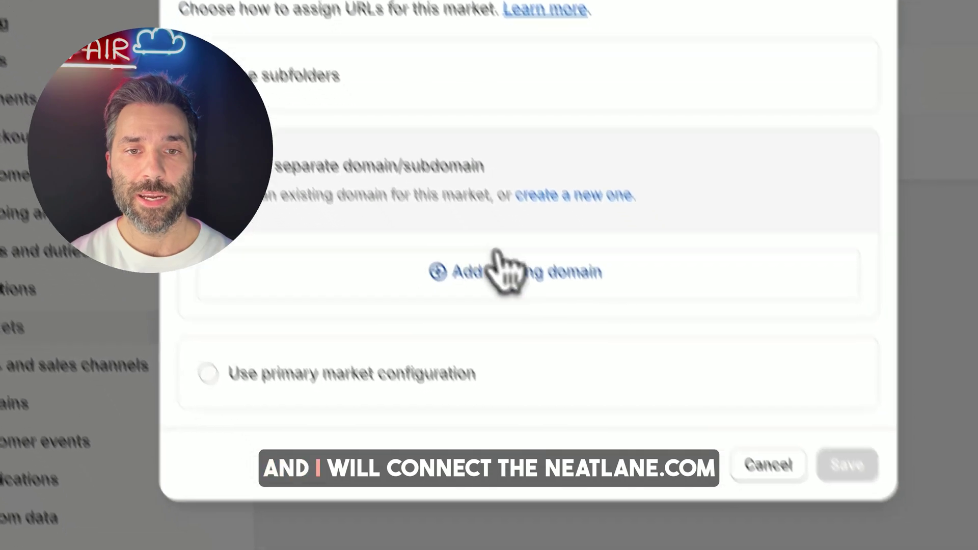
click(485, 228)
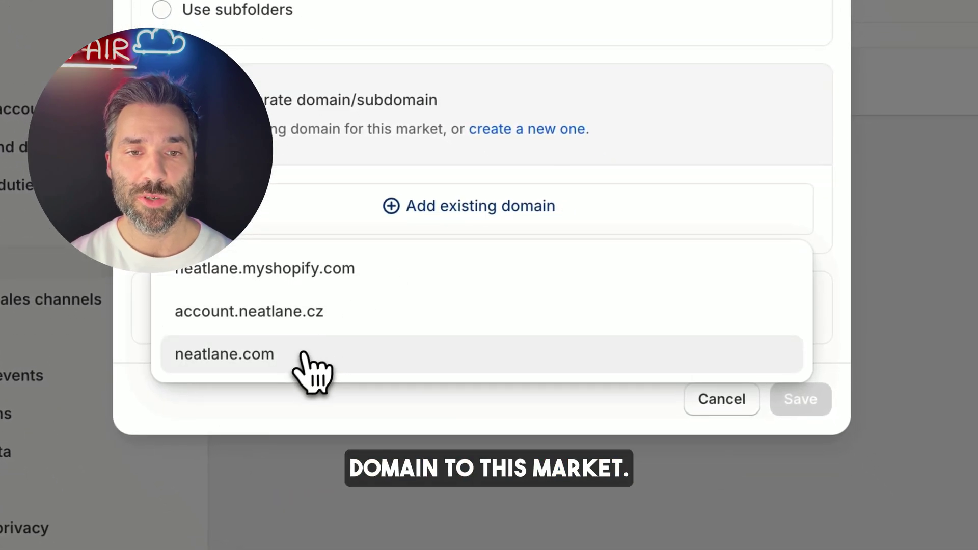
click(302, 354)
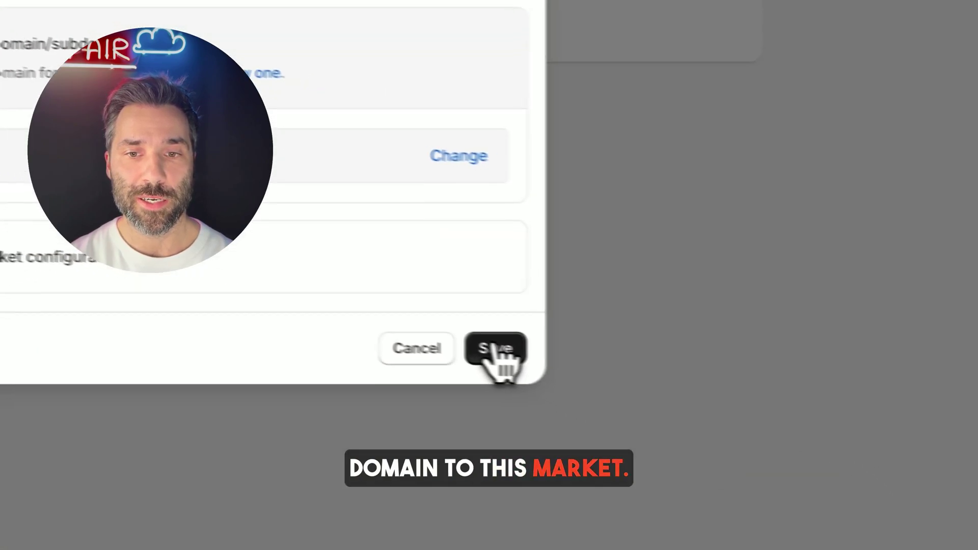
click(801, 399)
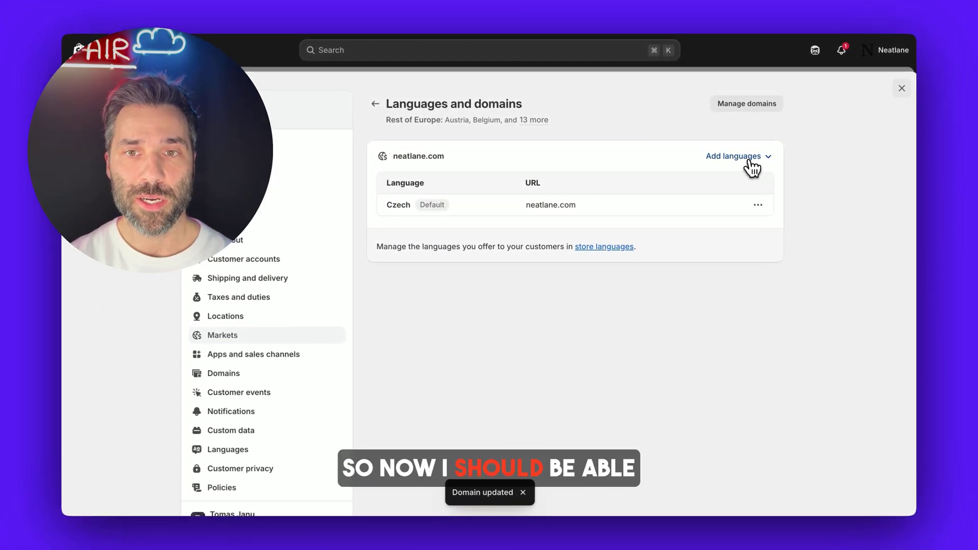
click(749, 157)
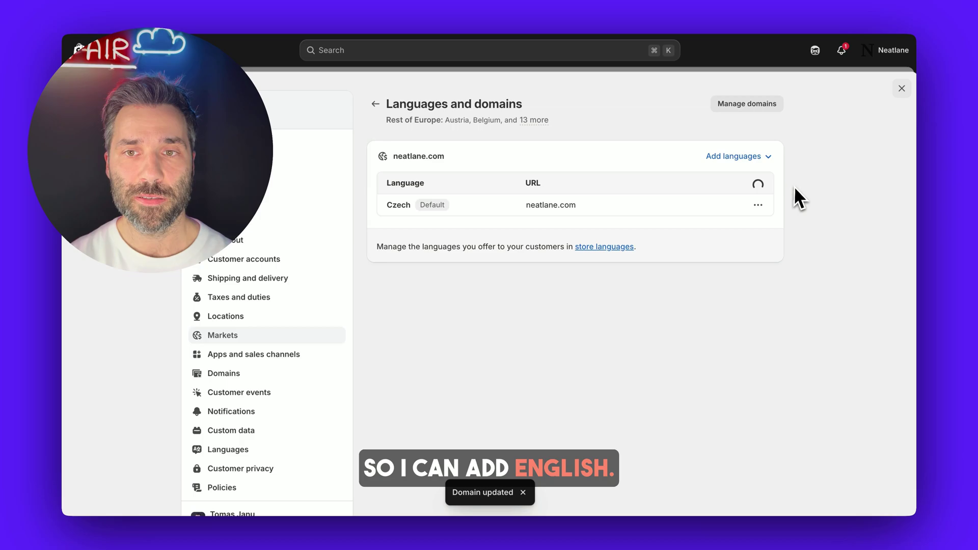
Step: Add English to Rest of Europe and set it as the default language
click(748, 158)
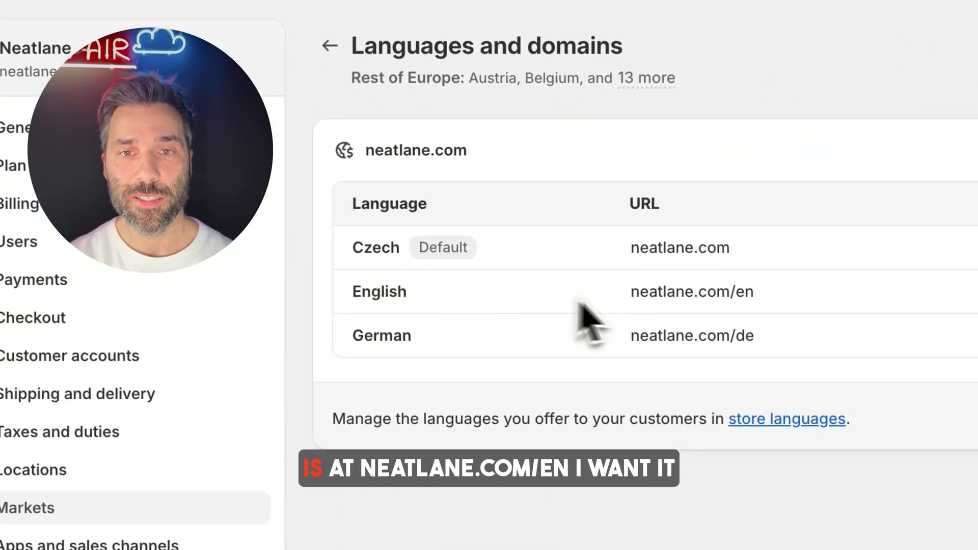
drag(628, 291, 656, 298)
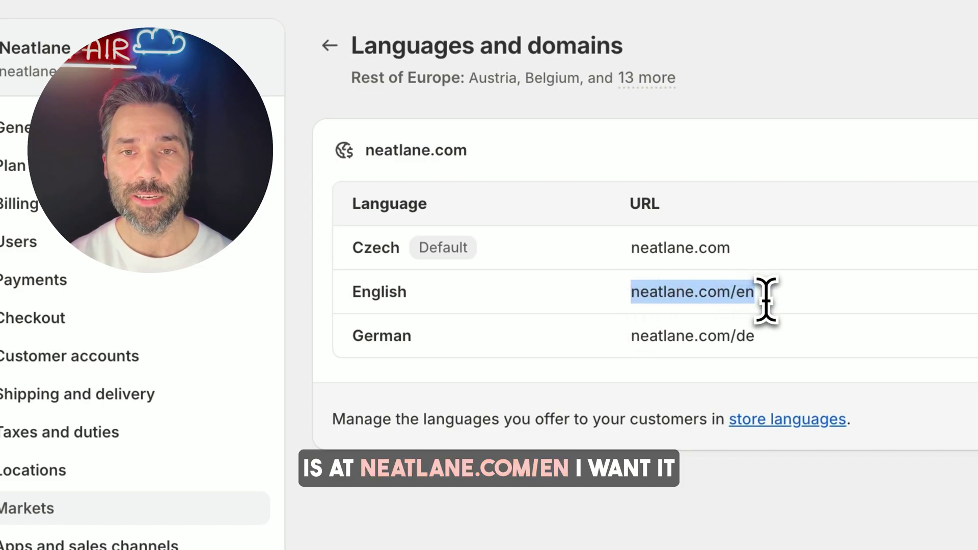
double_click(682, 248)
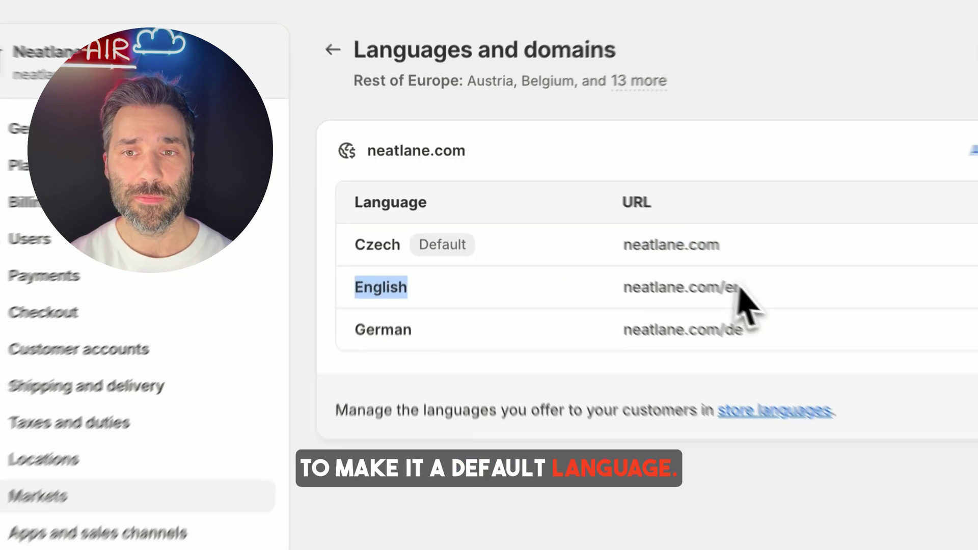
click(800, 244)
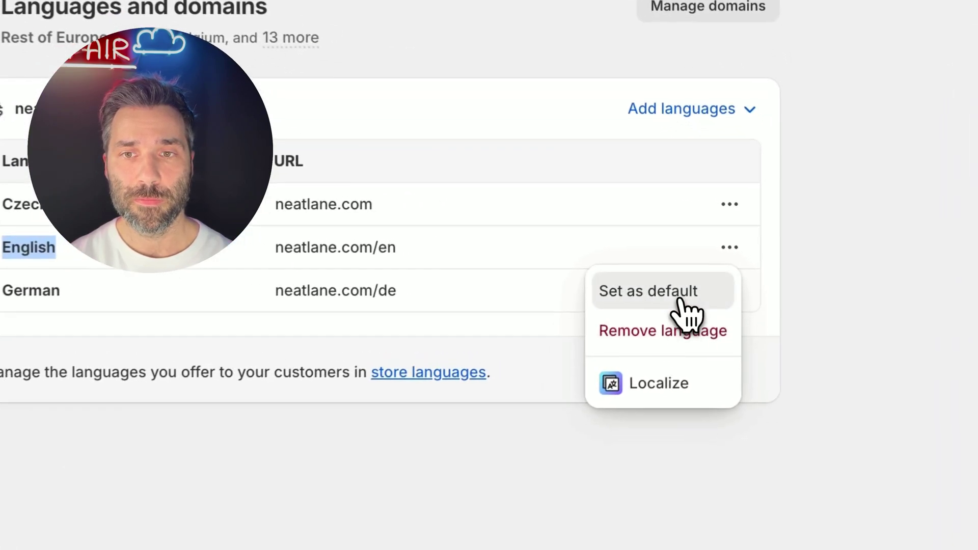
click(680, 301)
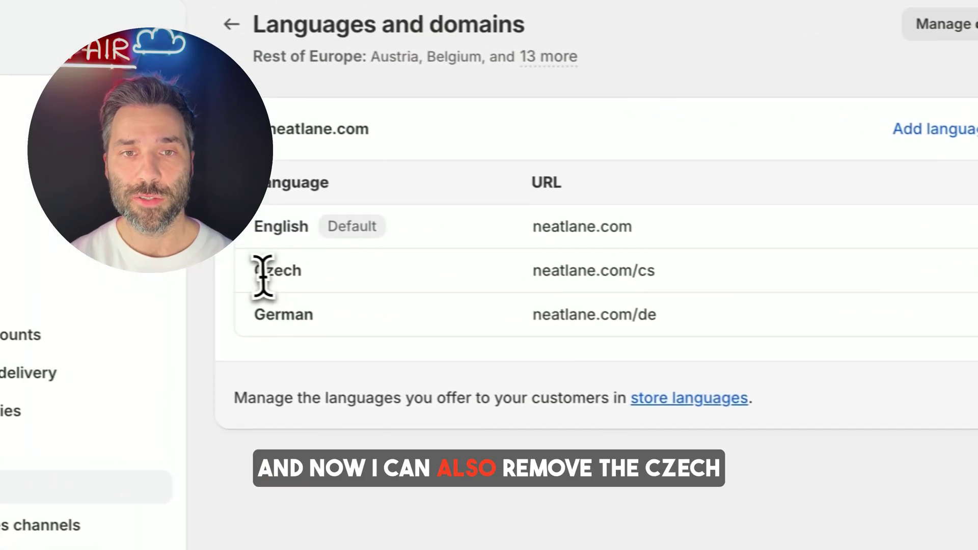
Step: Remove Czech from the Rest of Europe market's languages
drag(75, 256, 91, 256)
drag(553, 278, 599, 277)
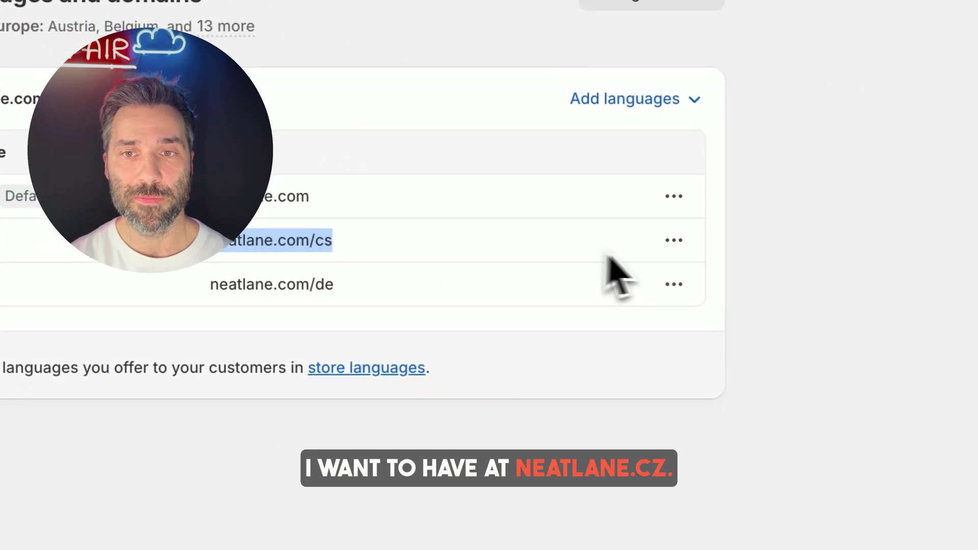
click(669, 241)
click(652, 325)
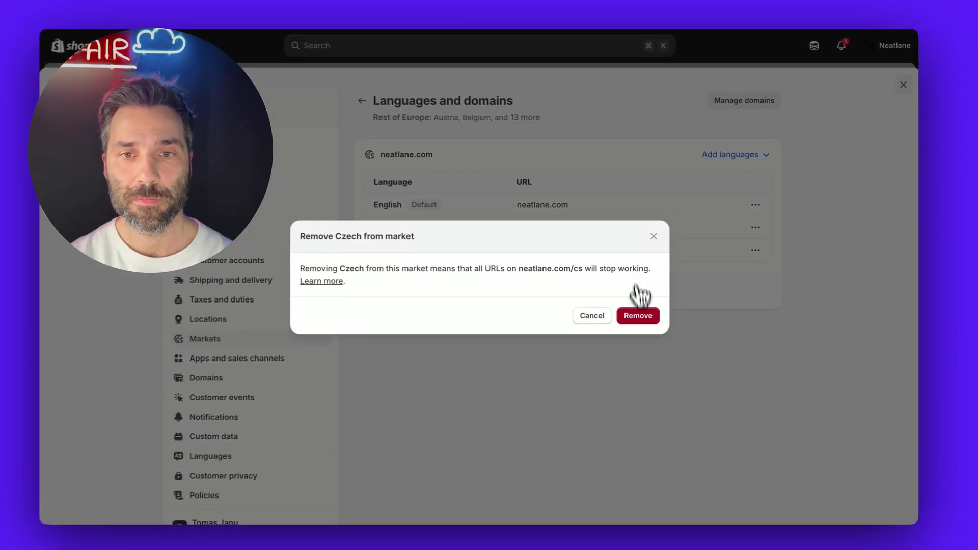
click(639, 312)
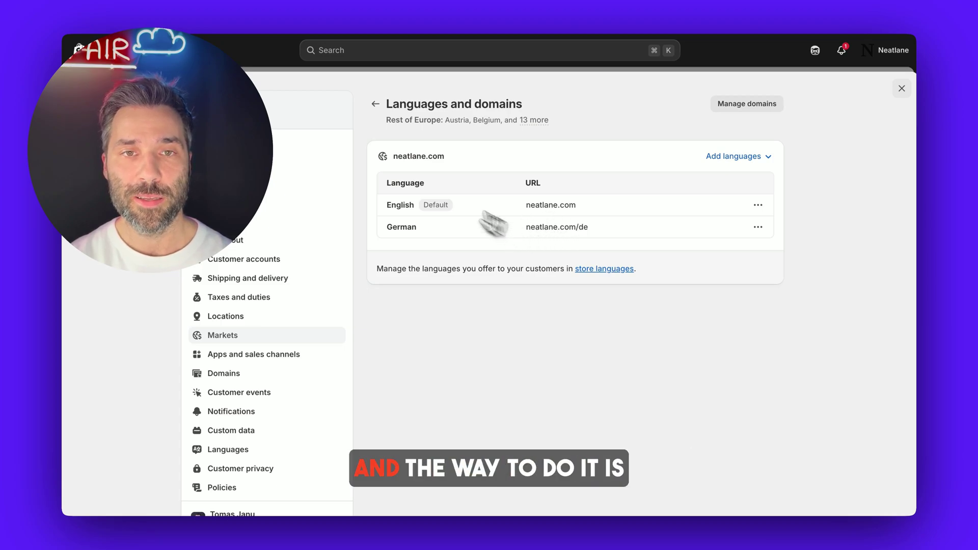
Step: Connect the subdomain de.neatlane.com via Domains and return to the domain list
click(375, 104)
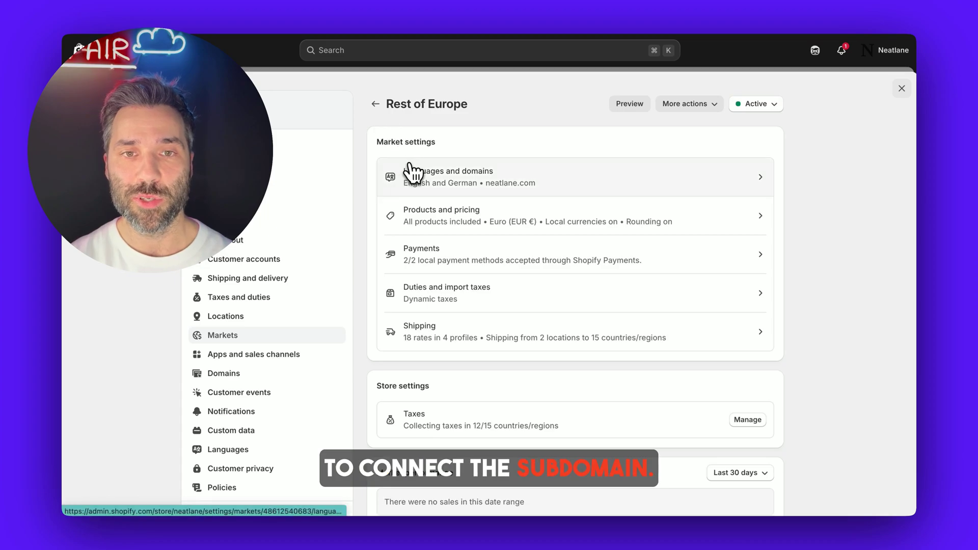
click(260, 374)
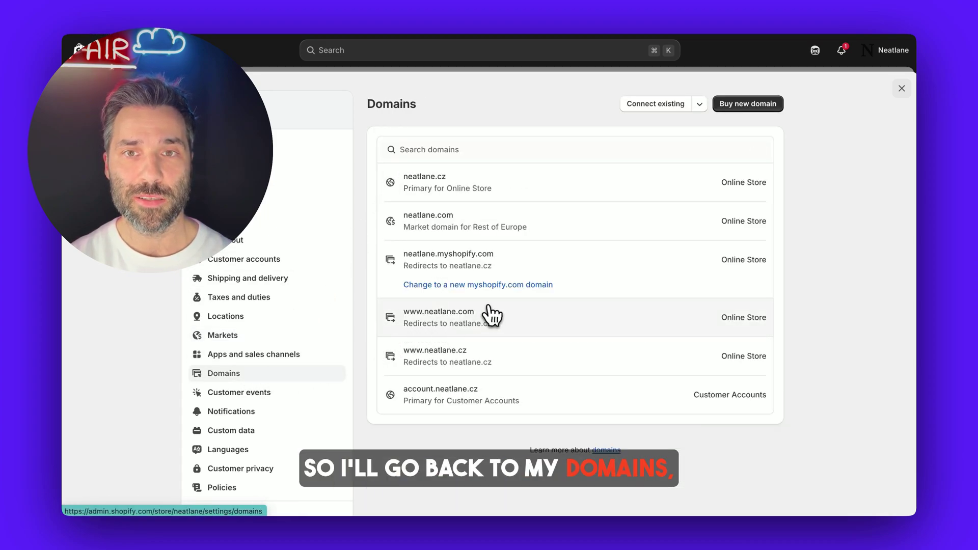
click(656, 107)
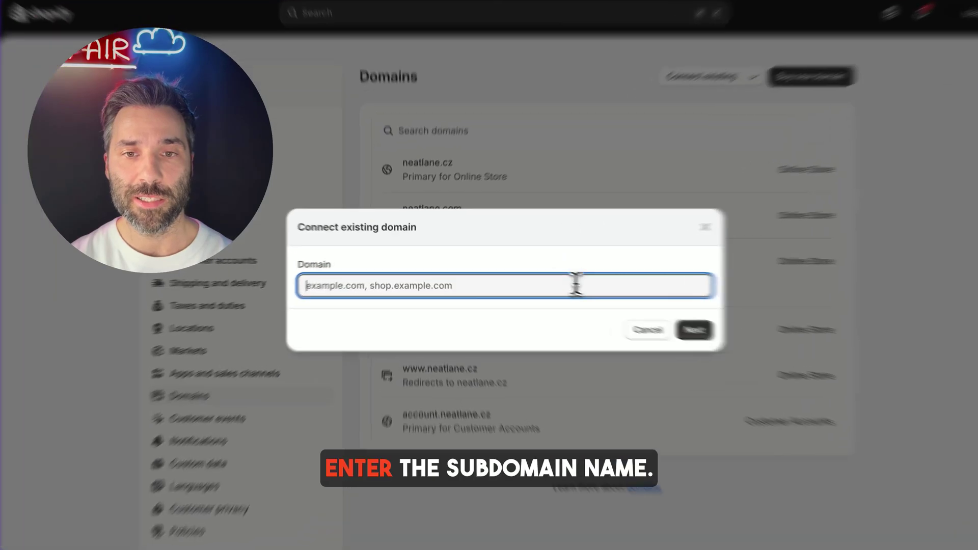
text(de.neatlane.com)
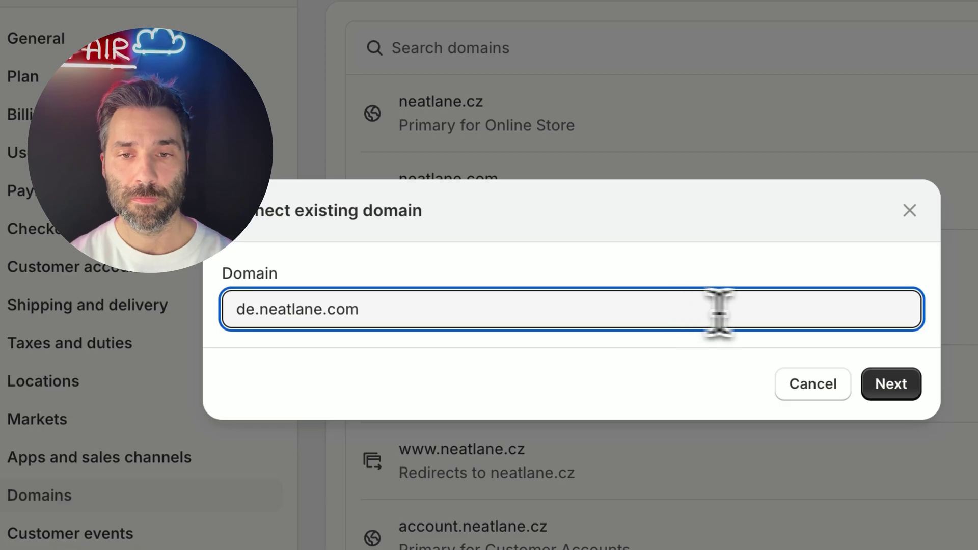
click(891, 384)
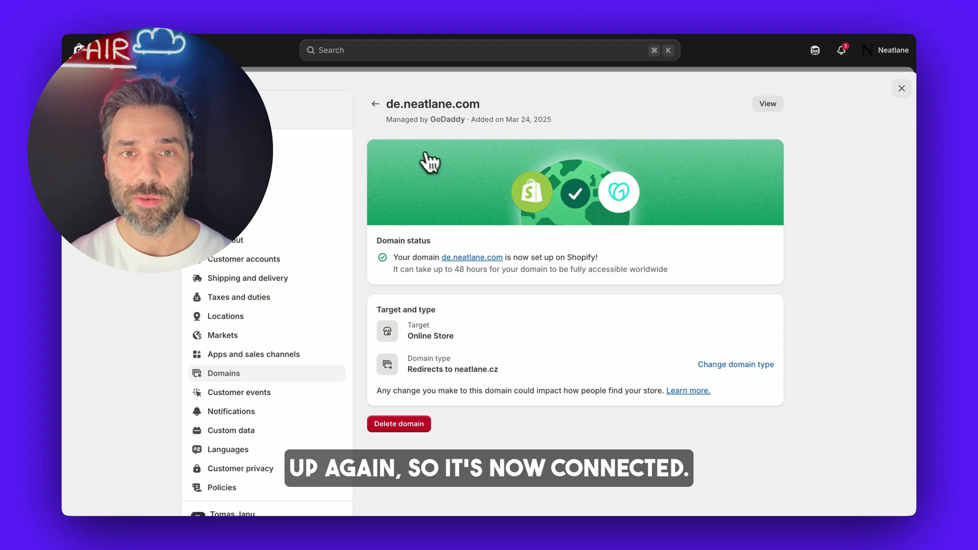
click(375, 104)
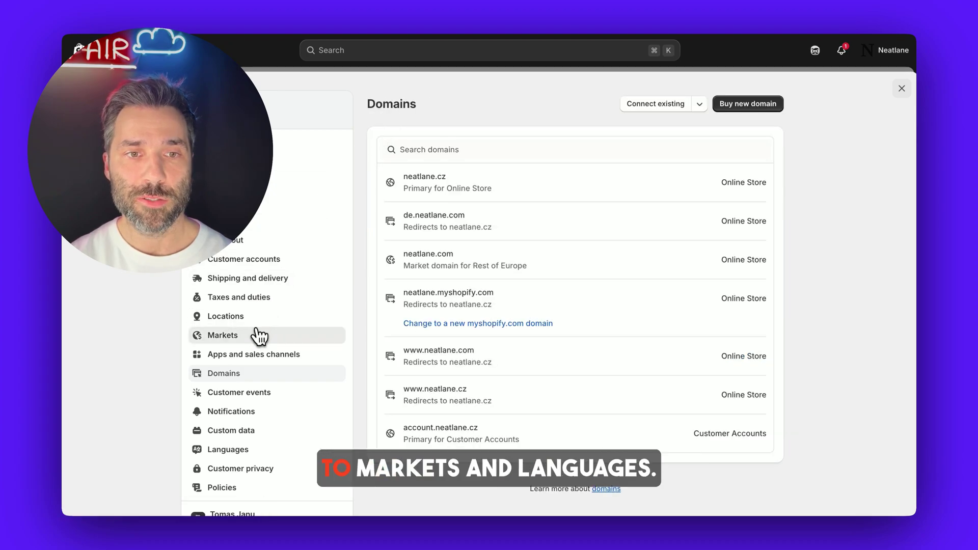
Step: Check Rest of Europe's language URLs on neatlane.com, then begin adding a new market
click(283, 338)
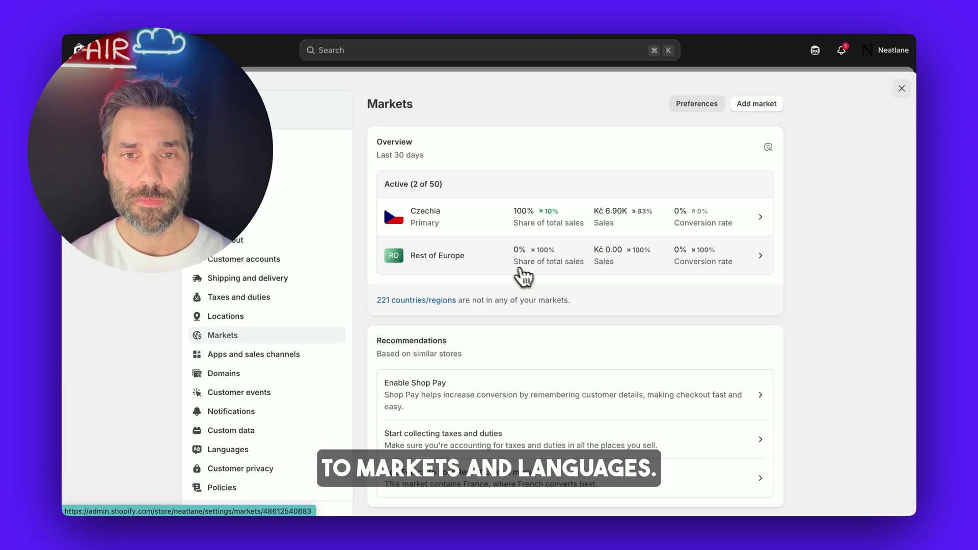
click(512, 262)
click(561, 189)
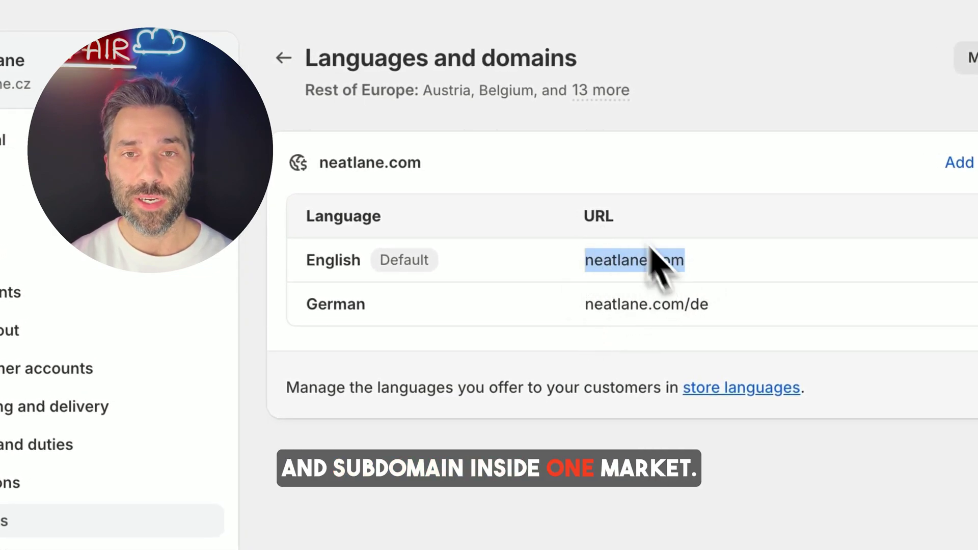
click(533, 308)
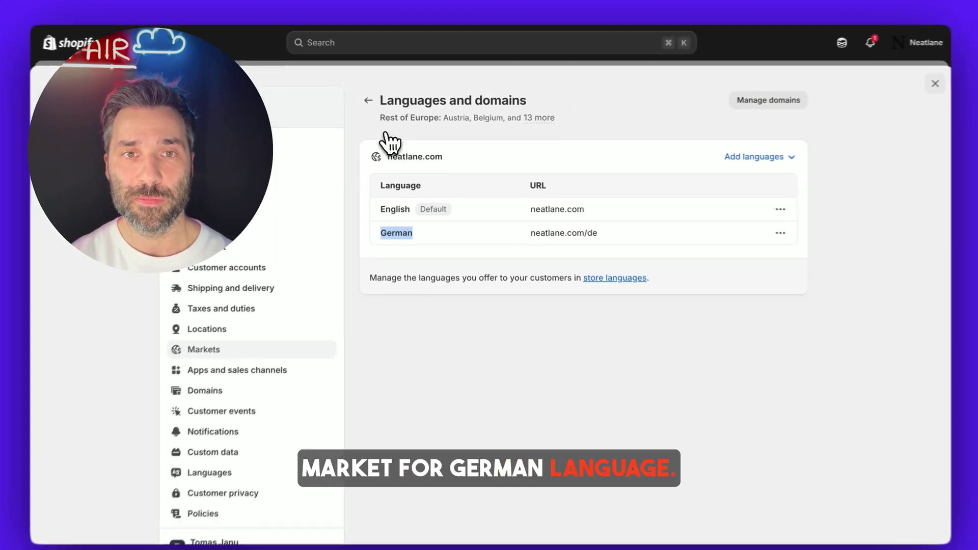
click(283, 58)
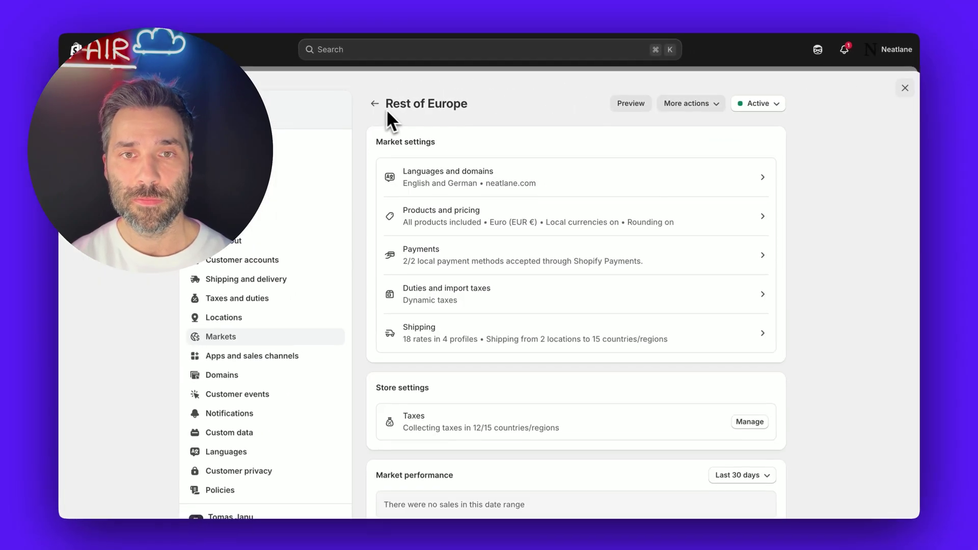
click(298, 65)
click(756, 104)
Step: Select Germany, Austria and Switzerland for the new market
click(657, 206)
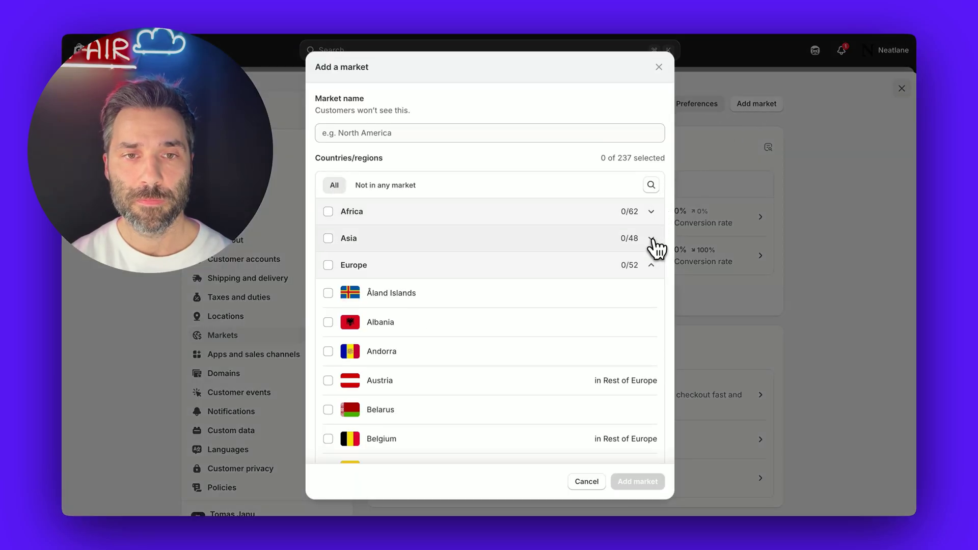
scroll(591, 265, down, 3)
scroll(565, 267, down, 5)
click(328, 328)
scroll(365, 254, up, 3)
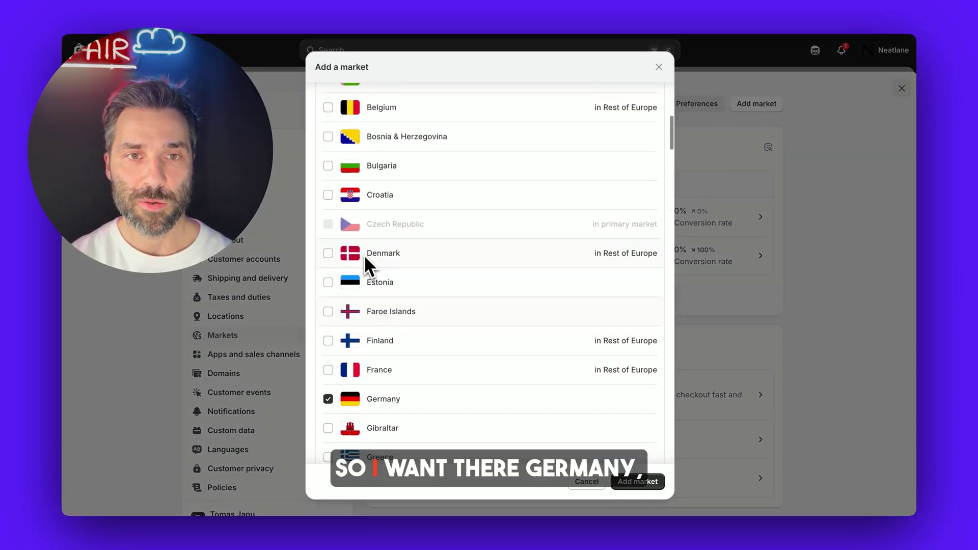
scroll(360, 254, up, 3)
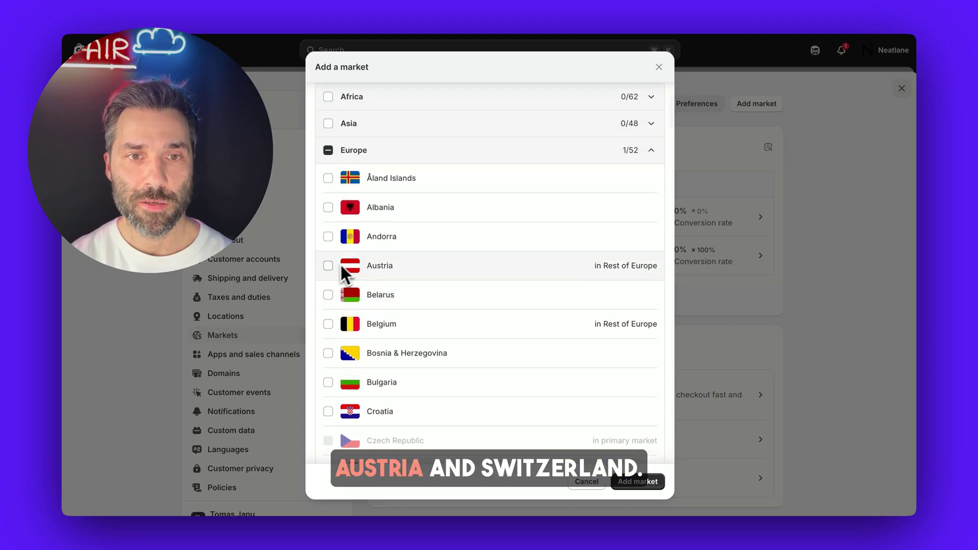
click(328, 266)
scroll(497, 214, down, 20)
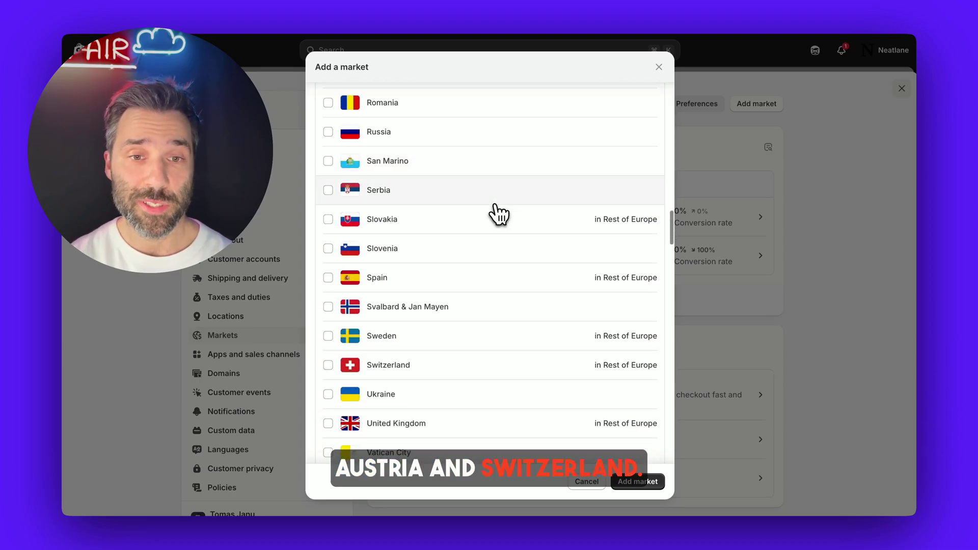
click(329, 208)
scroll(356, 214, up, 20)
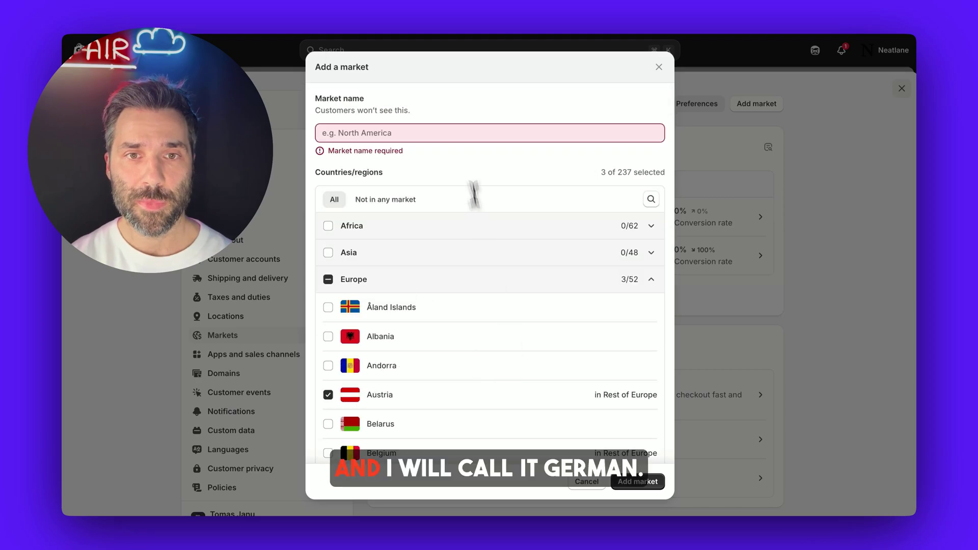
Step: Name the market 'German' and create it
click(461, 134)
text(German)
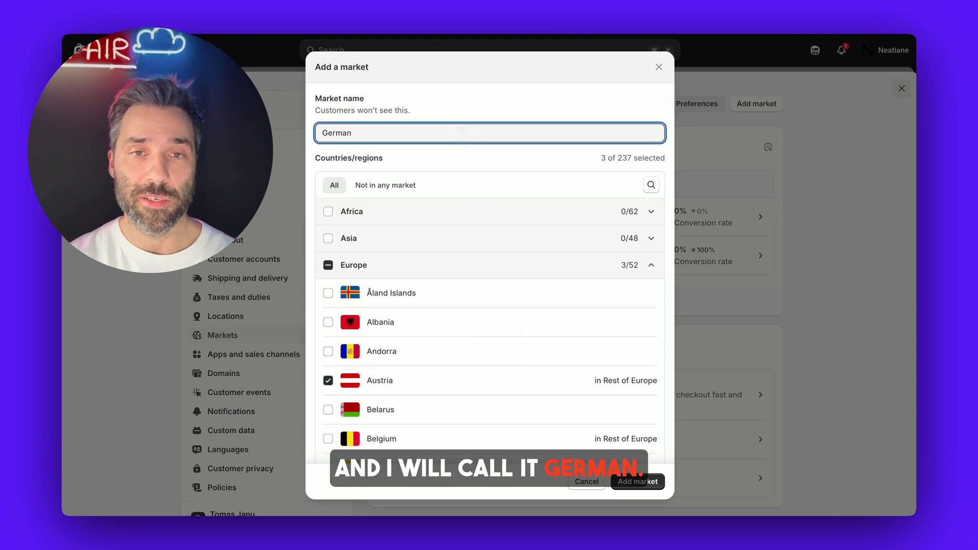
key(Return)
Step: Set the German market's base currency to Euro (EUR €) and confirm the change
click(694, 218)
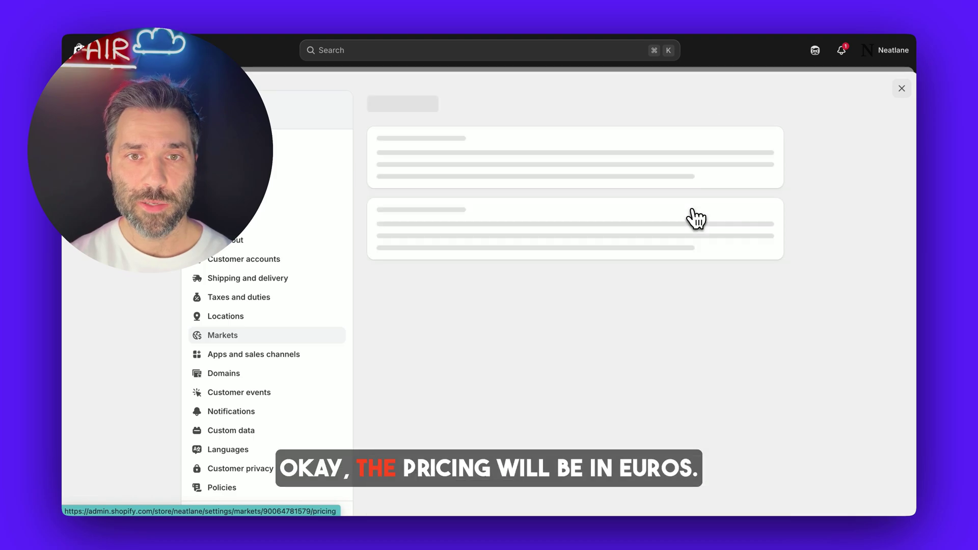
click(490, 207)
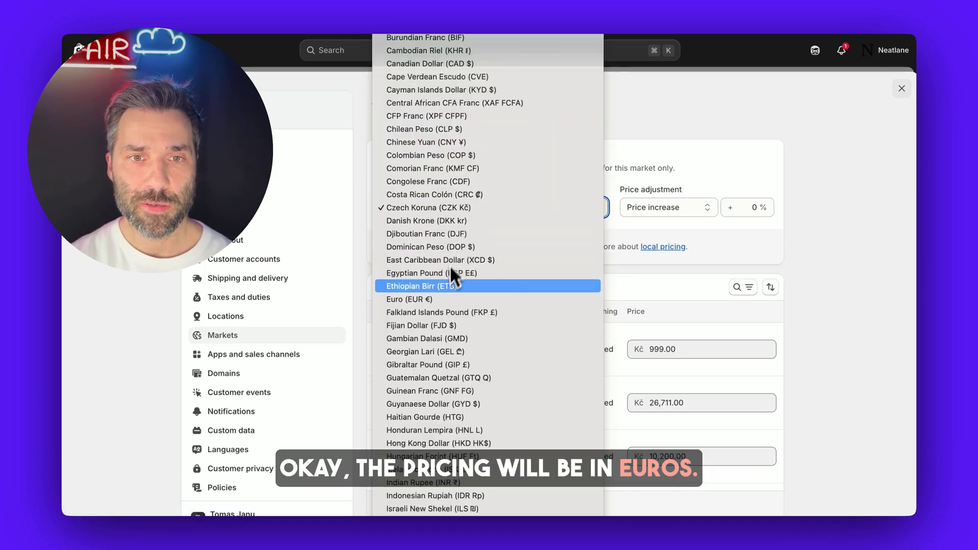
click(449, 299)
click(663, 50)
key(Return)
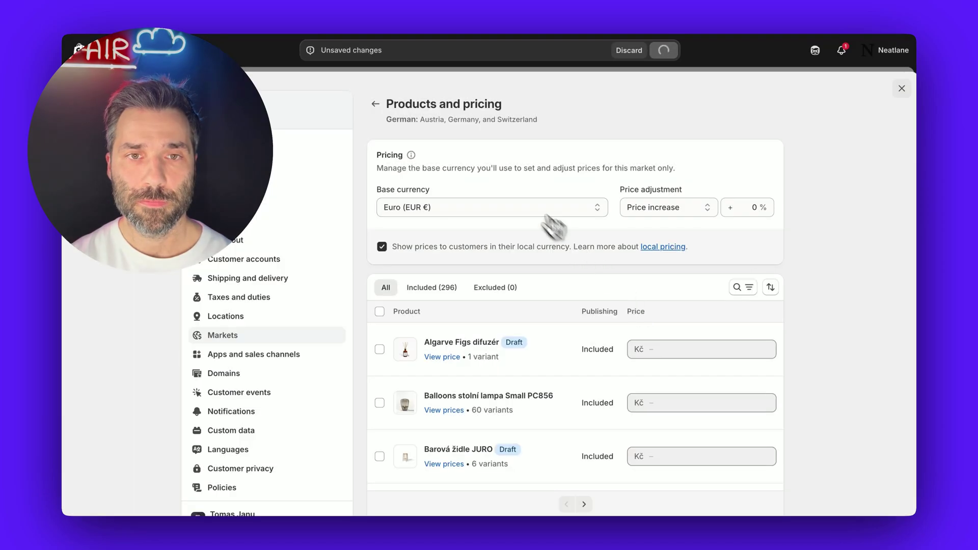
click(376, 105)
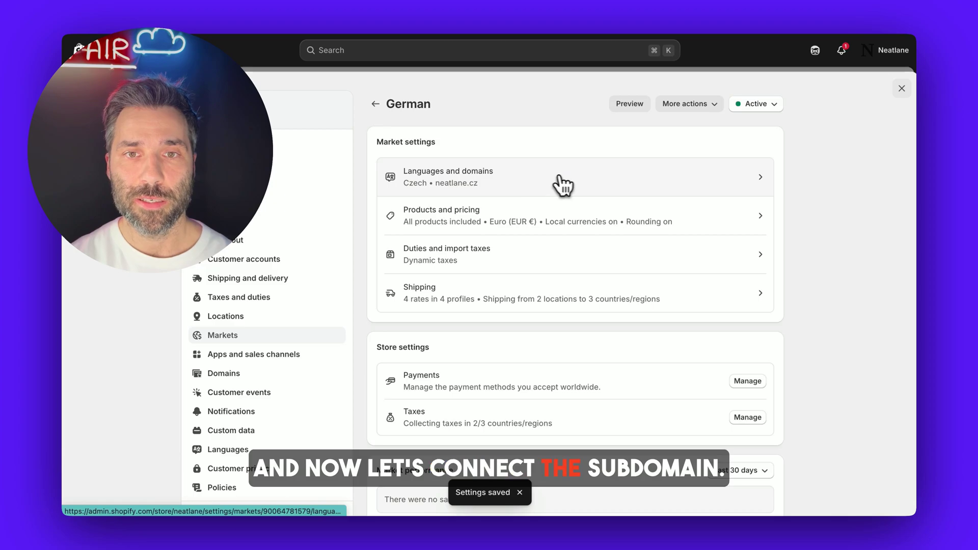
Step: Give the German market the separate domain de.neatlane.com and save
click(606, 187)
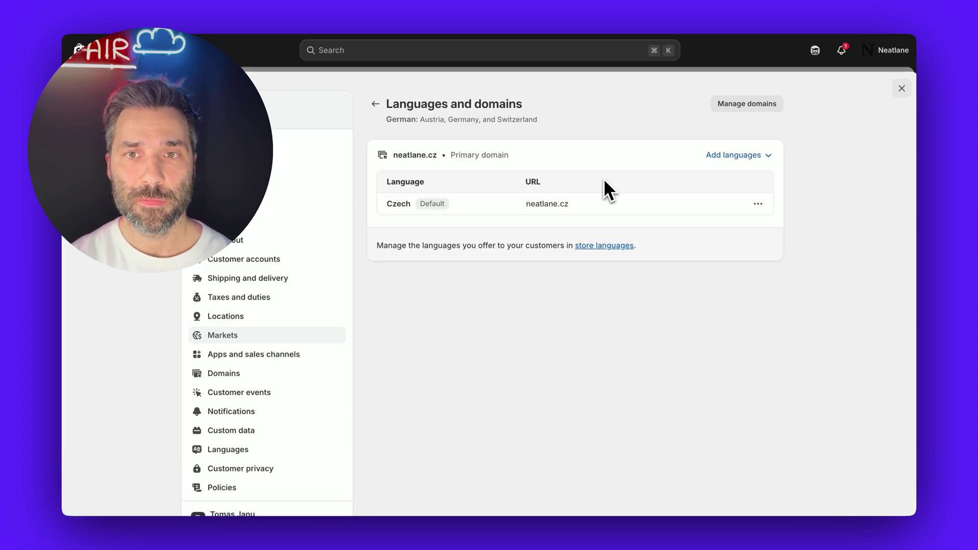
click(739, 105)
click(471, 279)
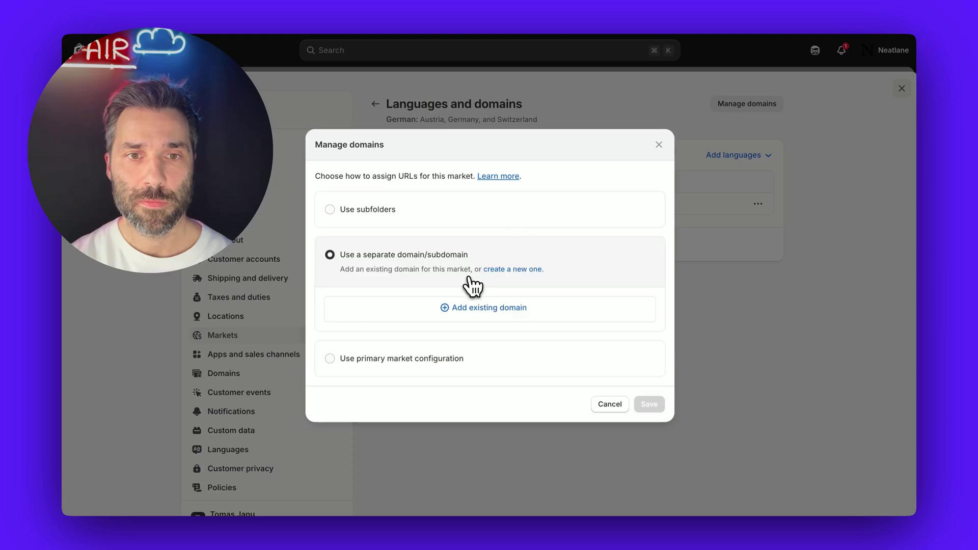
click(472, 307)
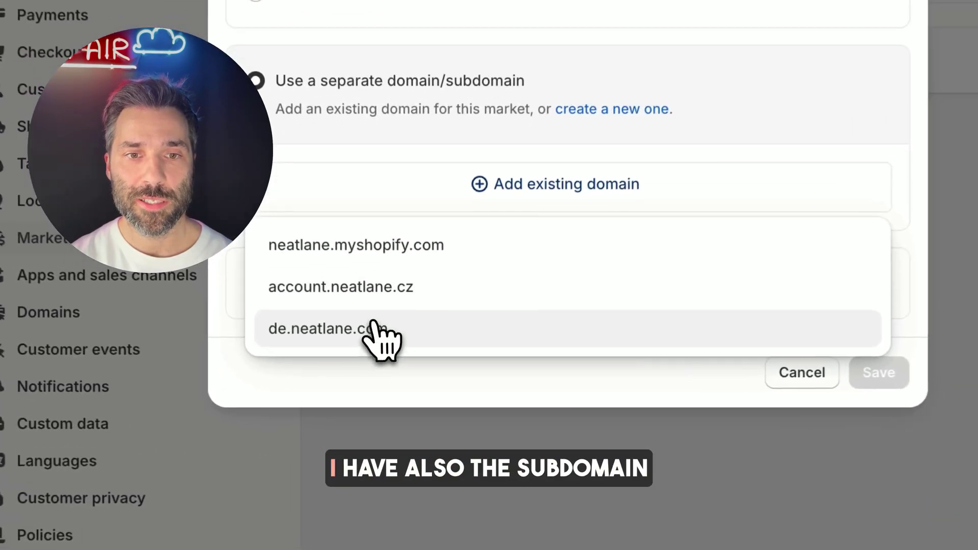
click(335, 326)
click(890, 371)
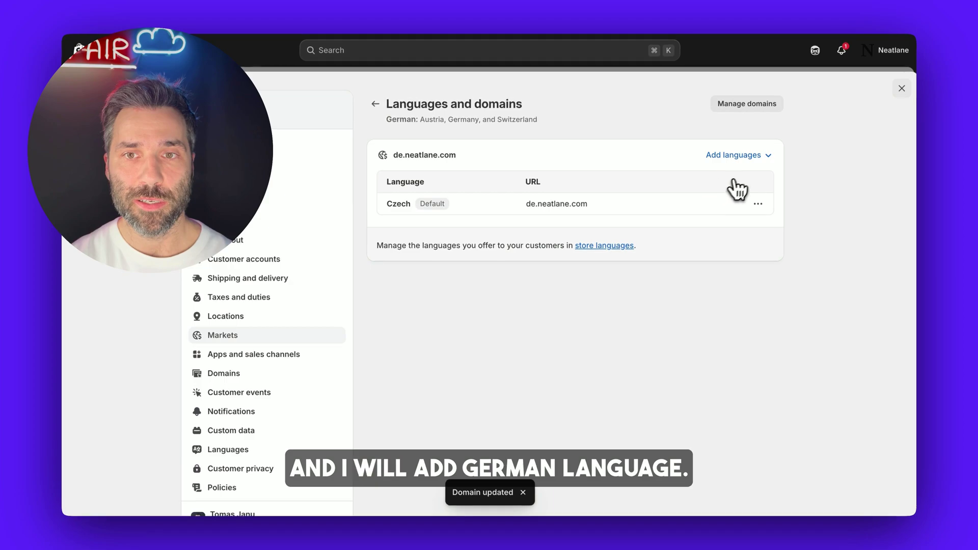
Step: Add German as the German market's default language and remove Czech
click(728, 198)
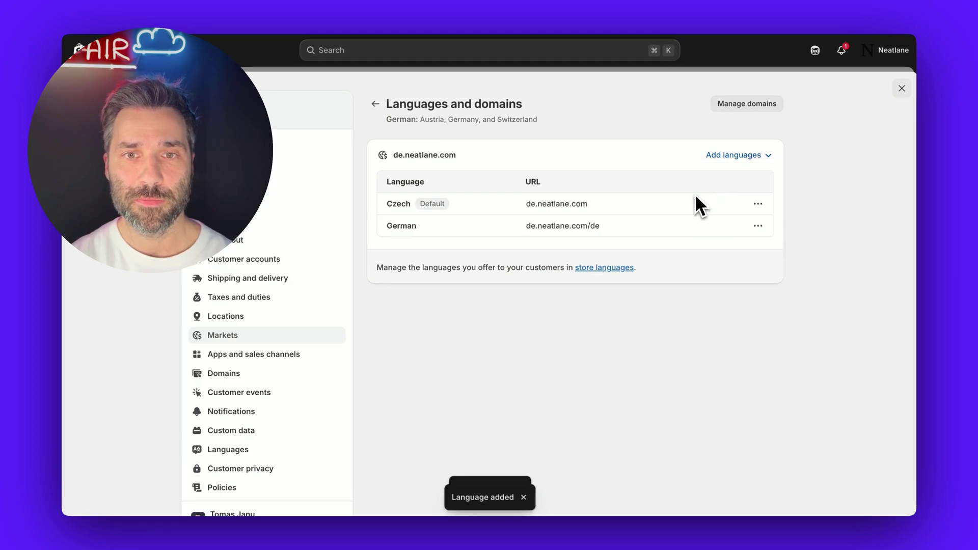
click(758, 226)
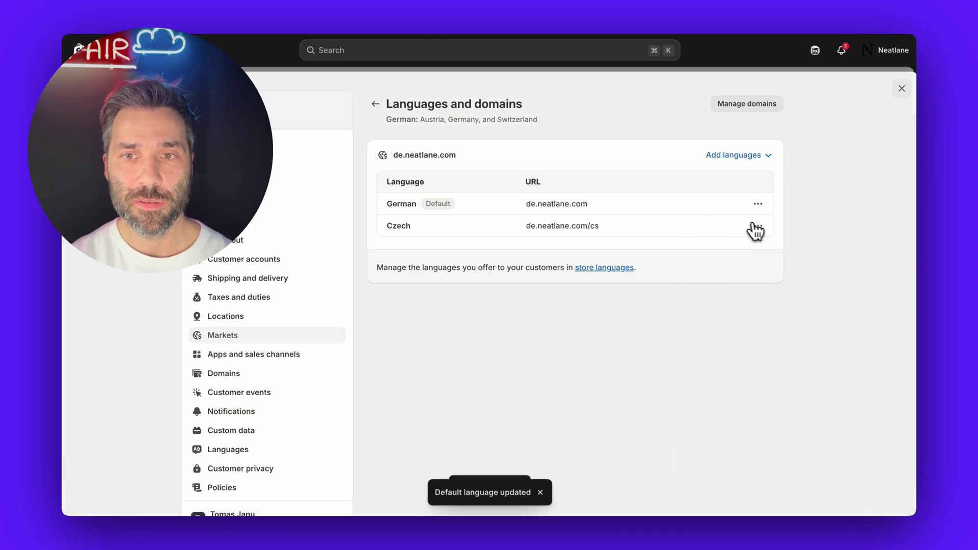
click(758, 225)
click(735, 265)
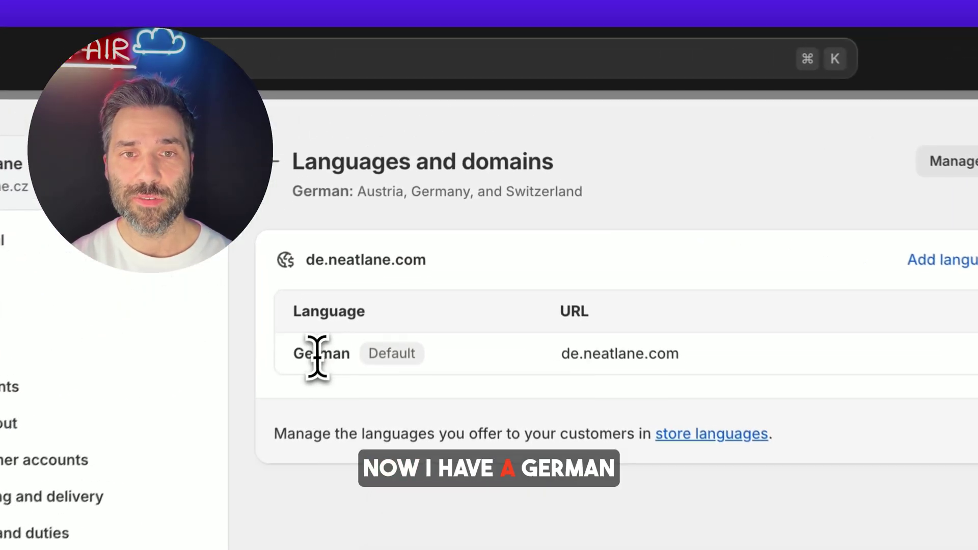
double_click(393, 205)
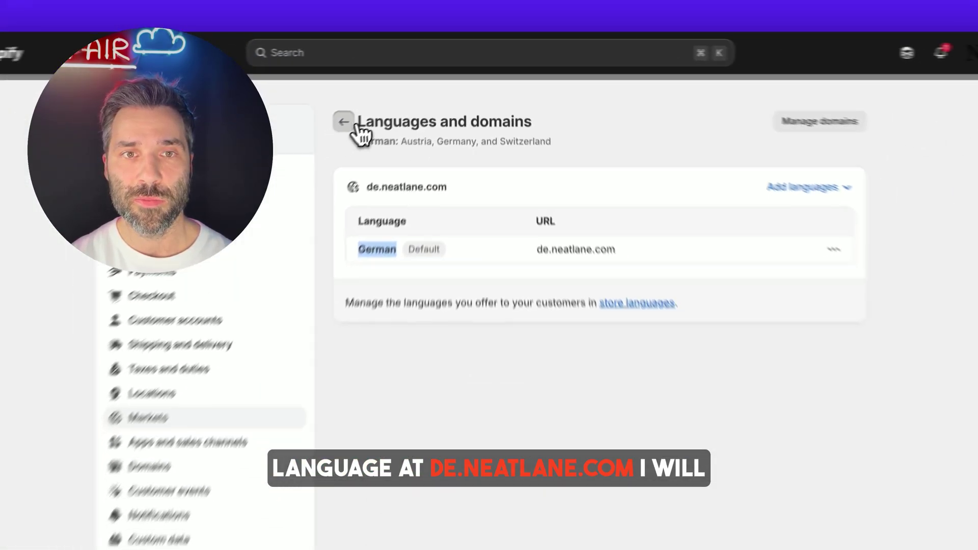
click(252, 166)
click(263, 170)
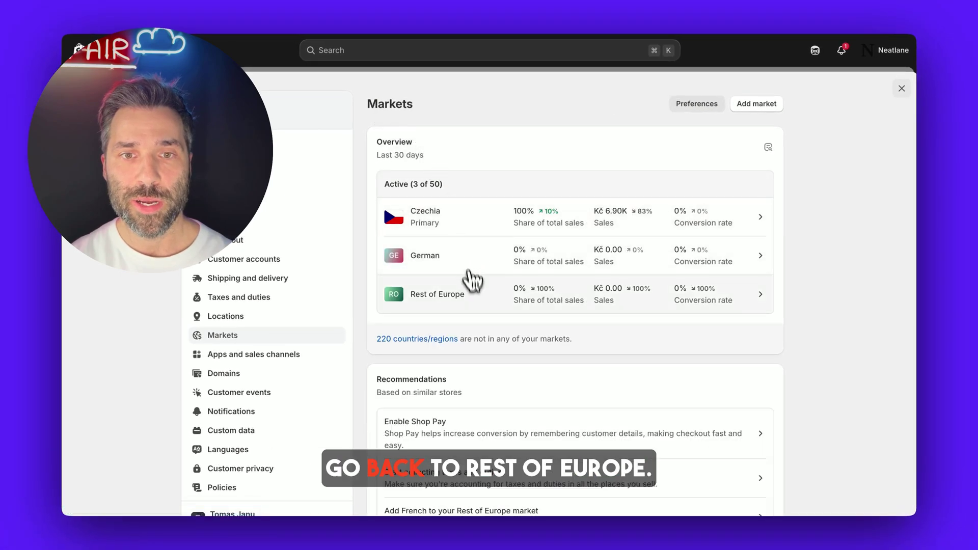
Step: Remove German from Rest of Europe's languages, leaving only English on neatlane.com
click(478, 300)
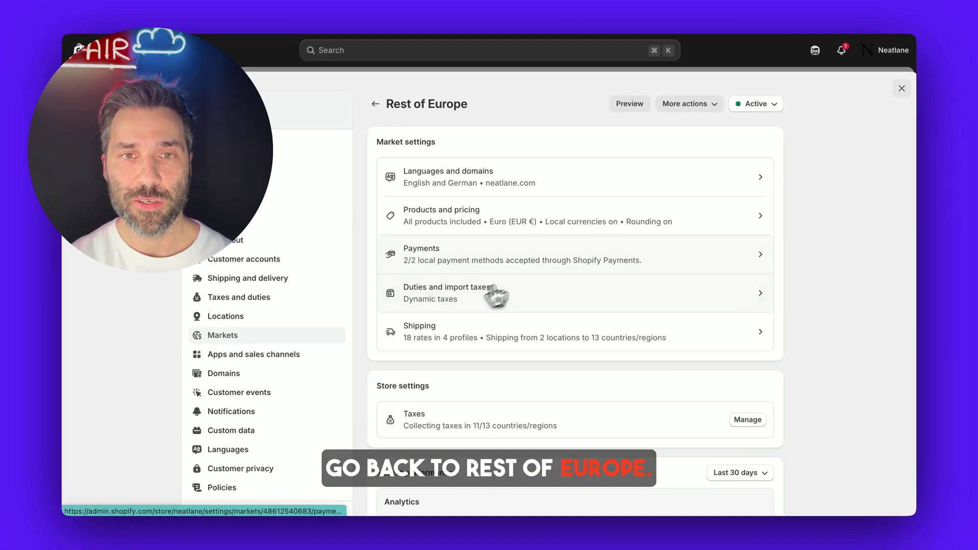
click(569, 193)
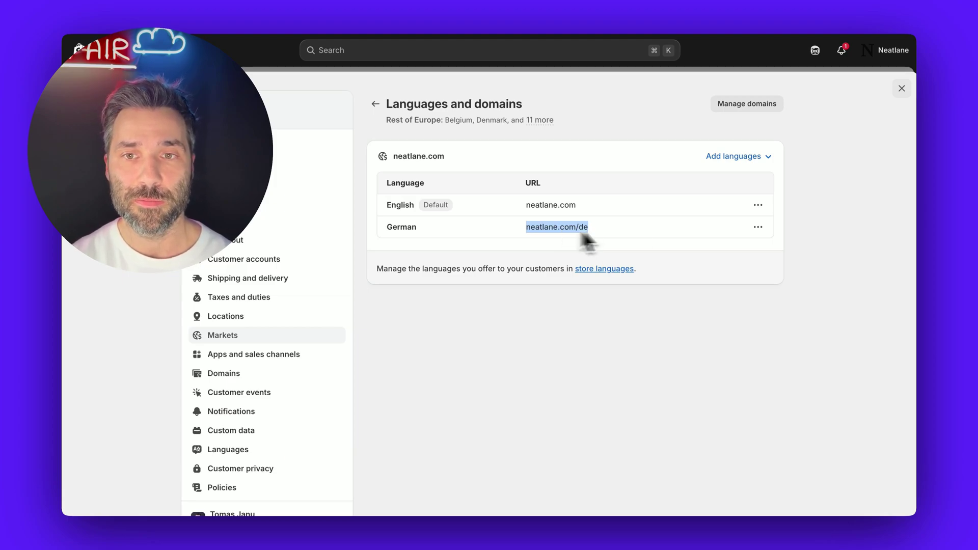
click(757, 228)
click(734, 266)
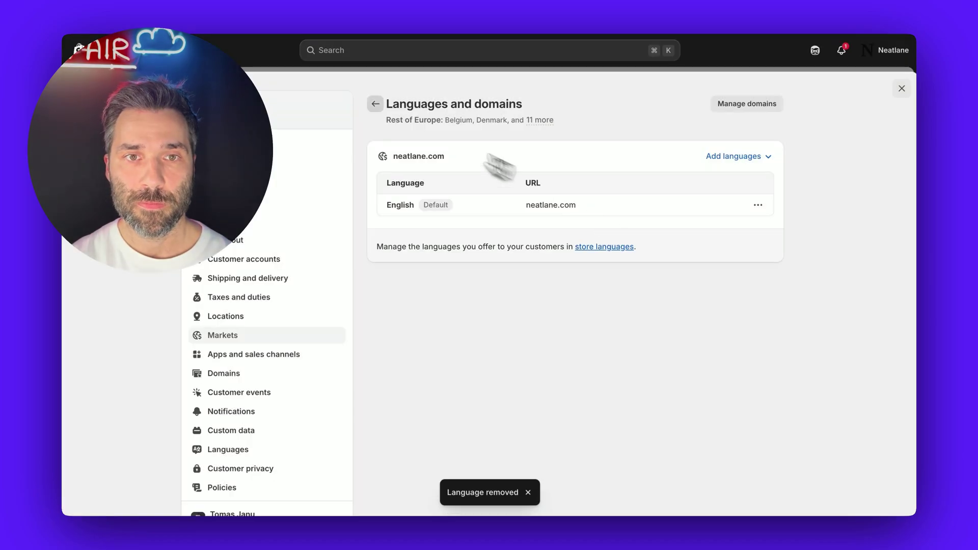
click(376, 103)
click(374, 103)
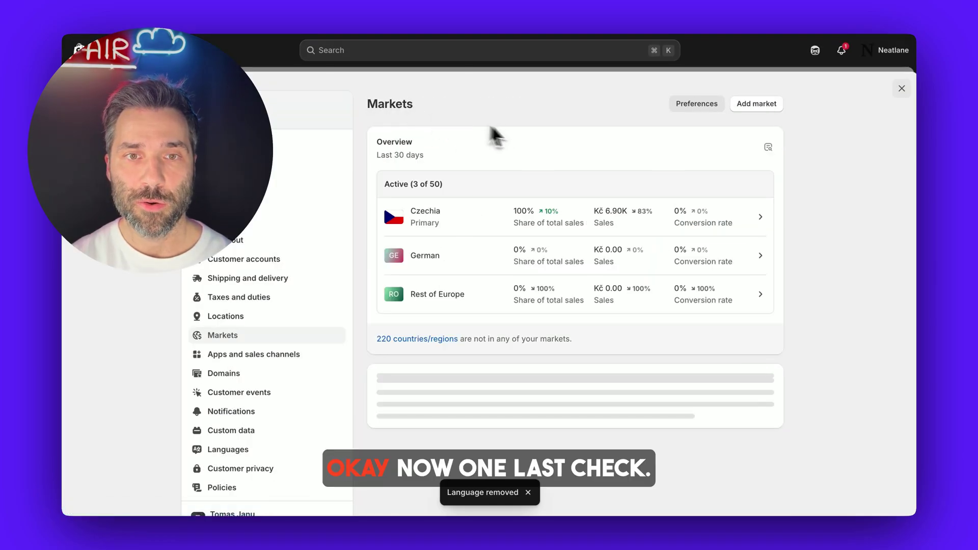
Step: Check Czechia's languages and domains: Czech on neatlane.cz
click(477, 219)
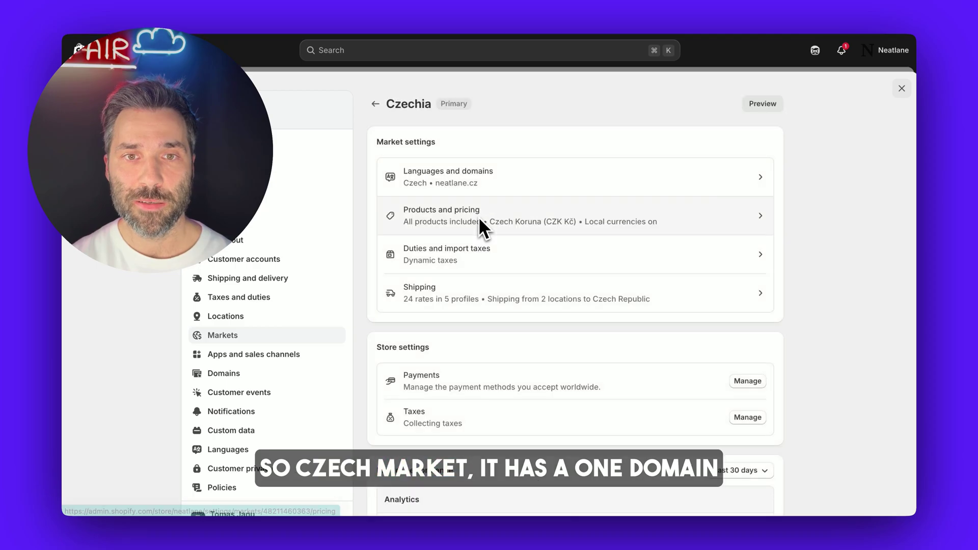
click(494, 196)
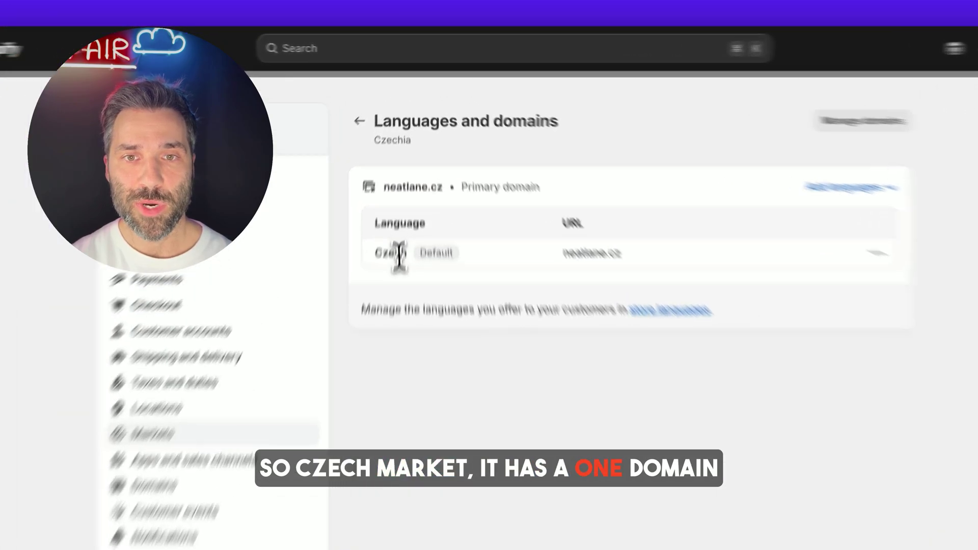
double_click(392, 253)
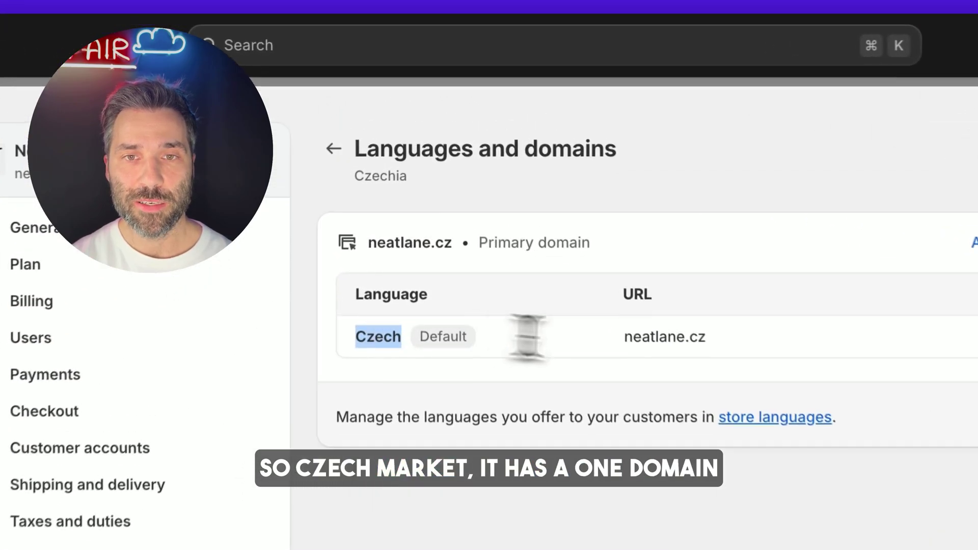
drag(563, 253, 620, 253)
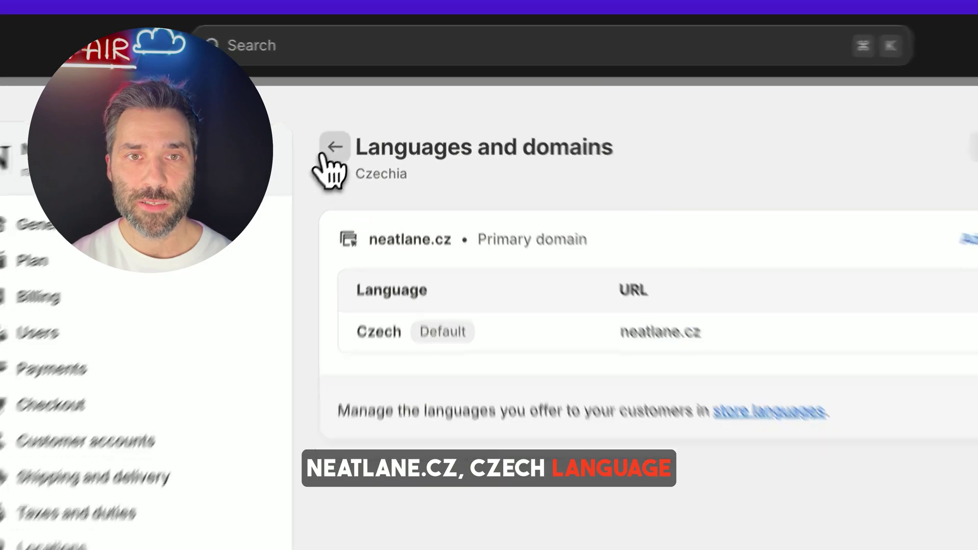
click(330, 151)
click(330, 152)
Step: Check the German market's languages and domains: German on de.neatlane.com
click(466, 252)
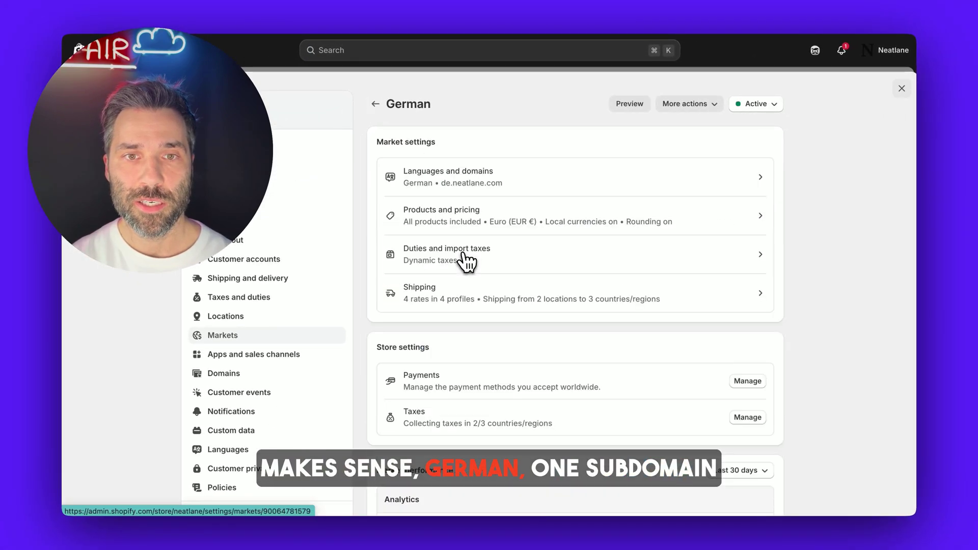
click(487, 191)
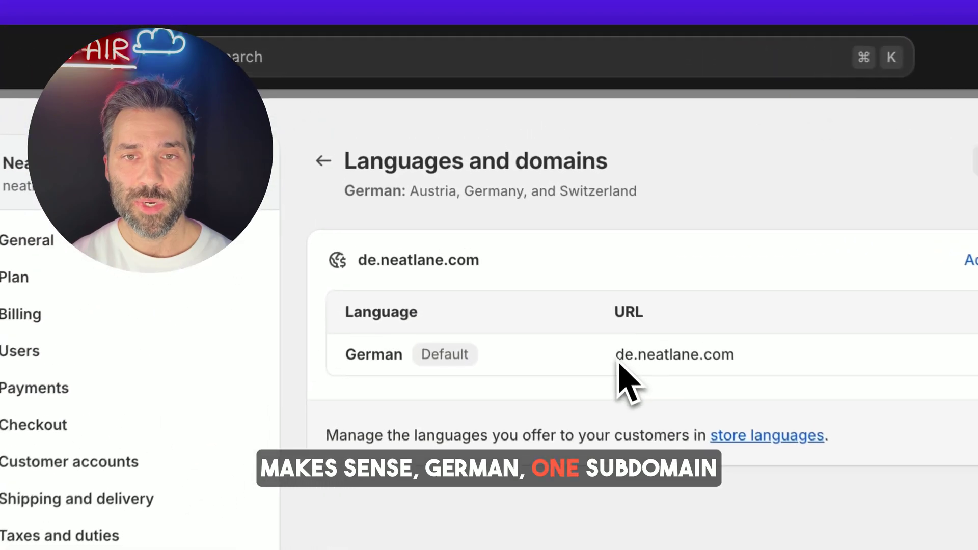
click(326, 170)
click(369, 121)
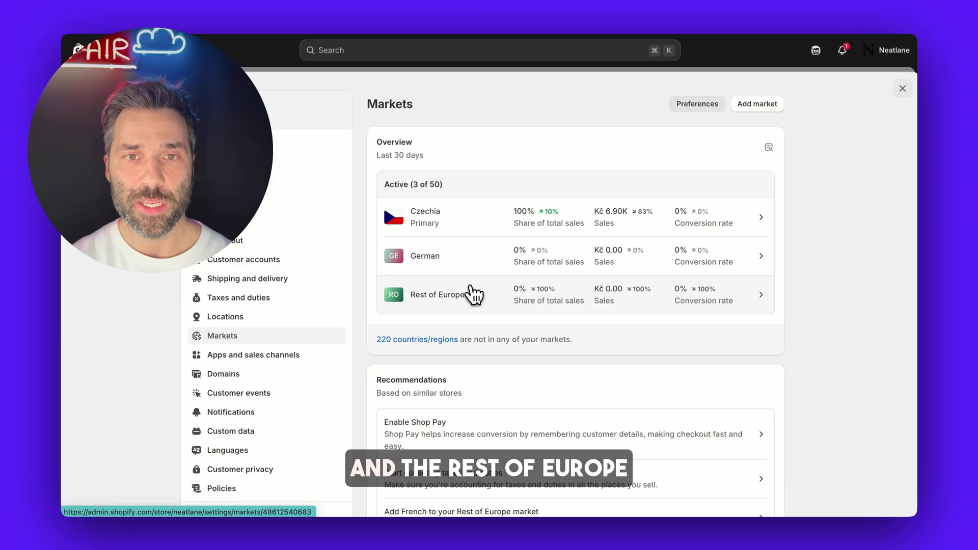
Step: Check Rest of Europe's English-only language setup on neatlane.com
click(474, 295)
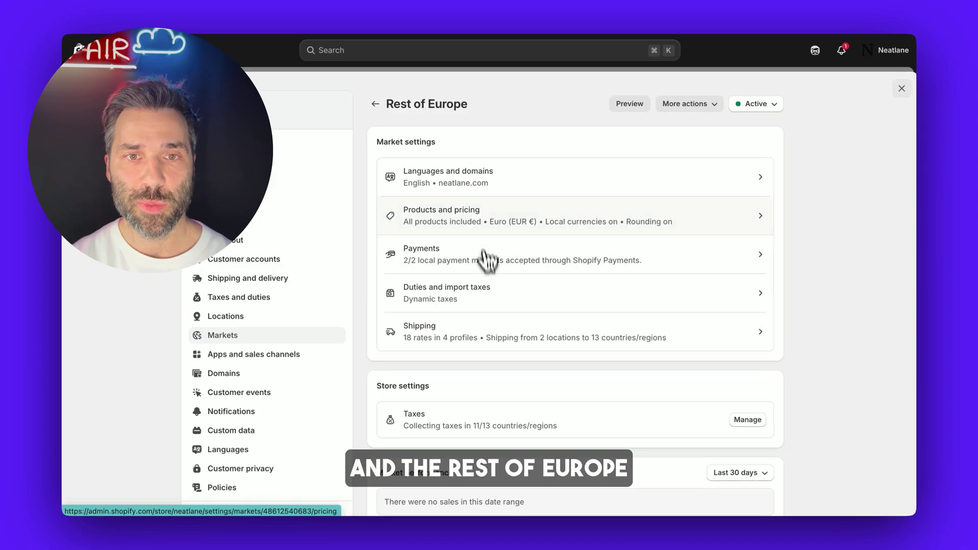
click(484, 180)
drag(555, 324, 670, 342)
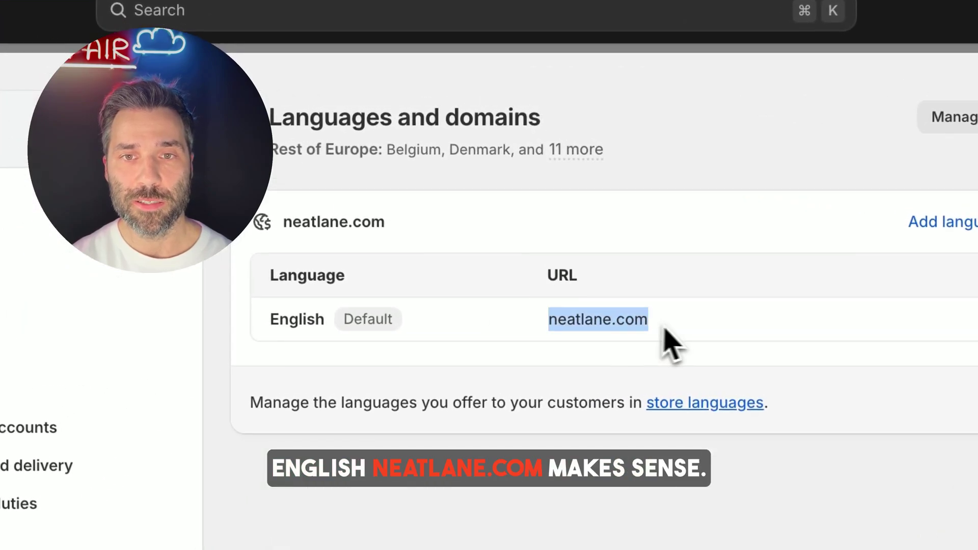
click(678, 343)
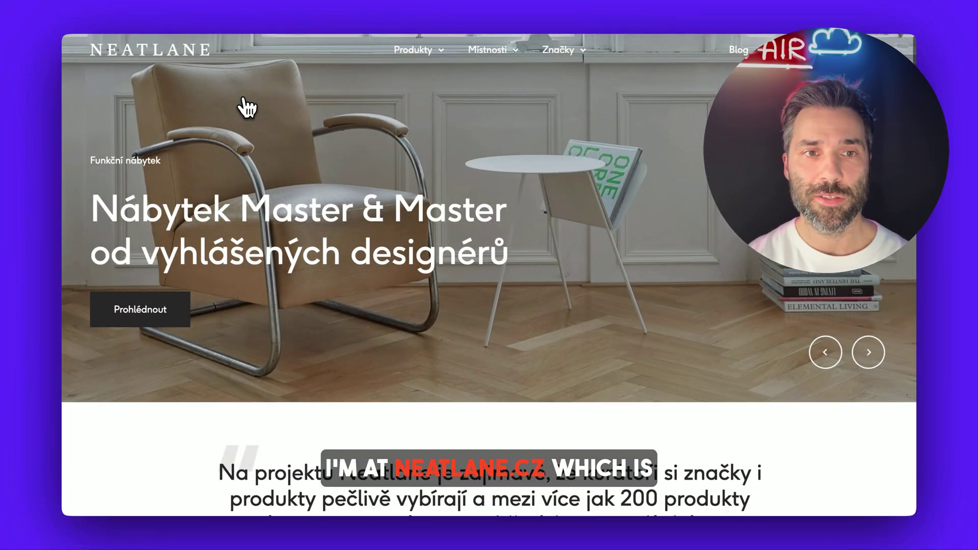
Step: Check the Czech storefront on neatlane.cz, then load the English neatlane.com storefront
scroll(248, 107, down, 6)
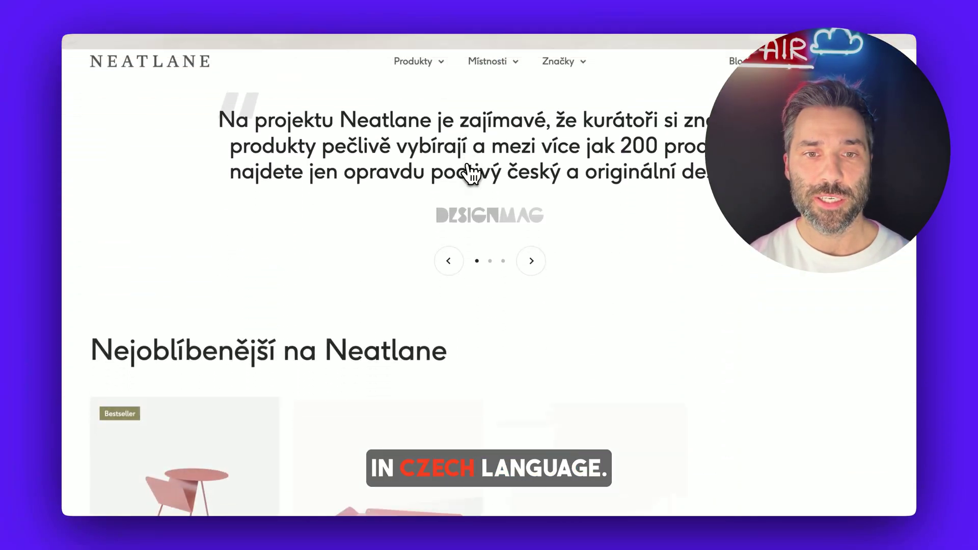
scroll(470, 229, up, 7)
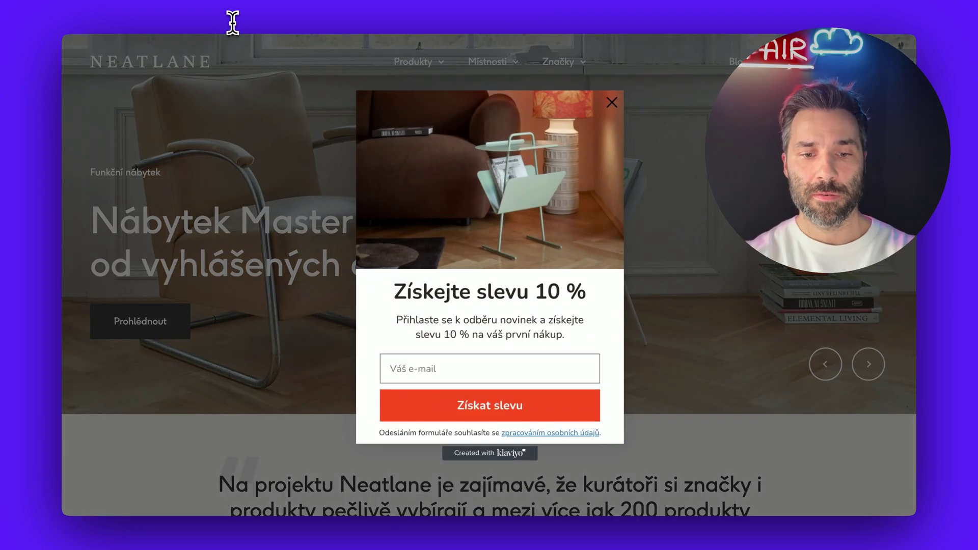
click(233, 23)
key(Return)
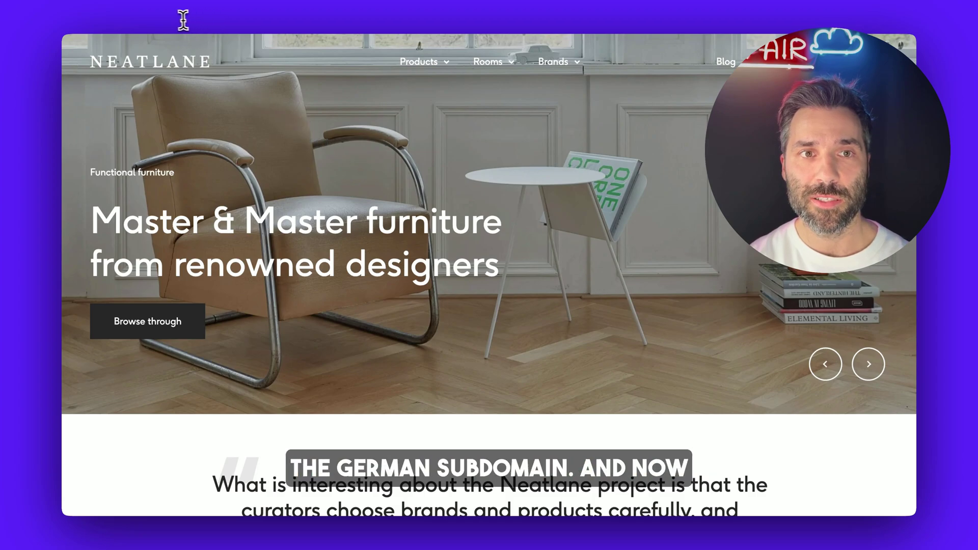
Step: Load de.neatlane.com and confirm the storefront appears in German
click(343, 11)
text(de.)
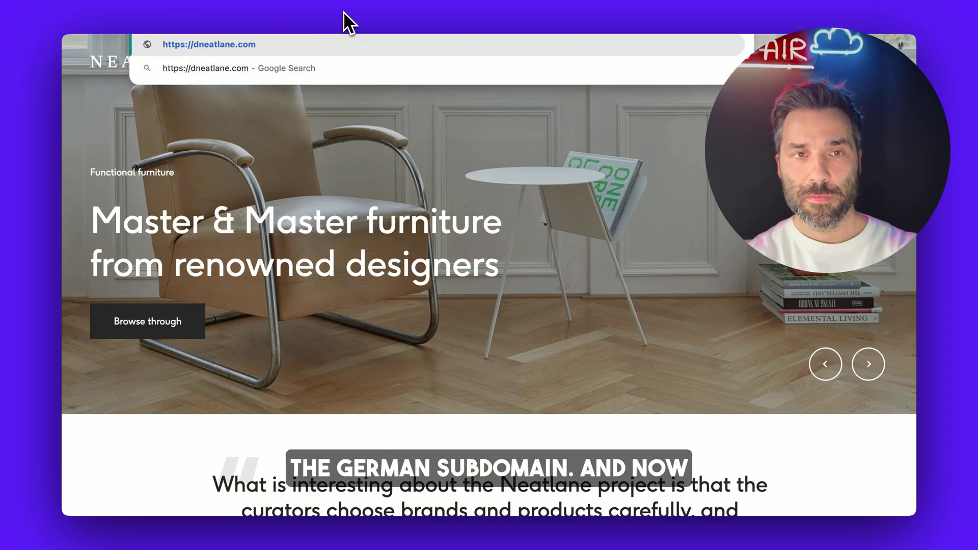
key(Return)
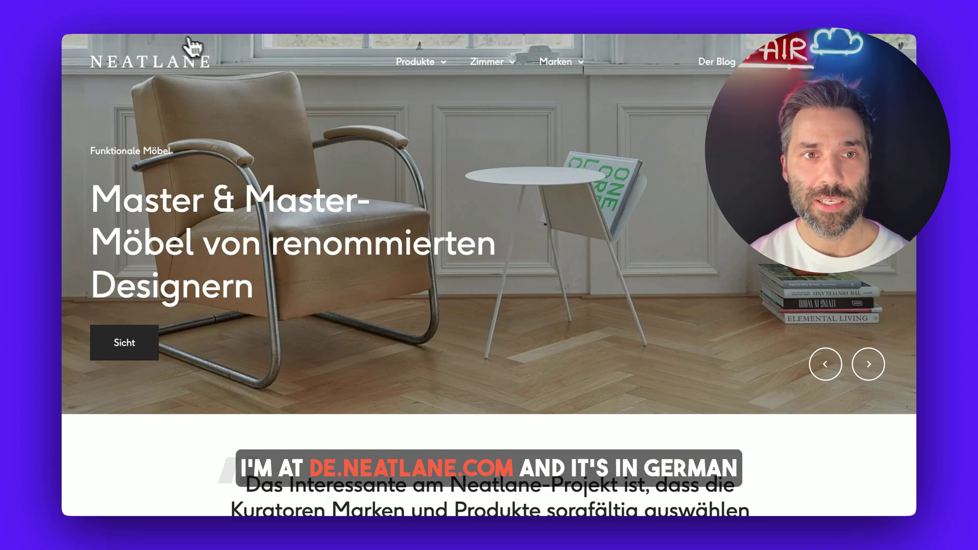
scroll(545, 175, down, 5)
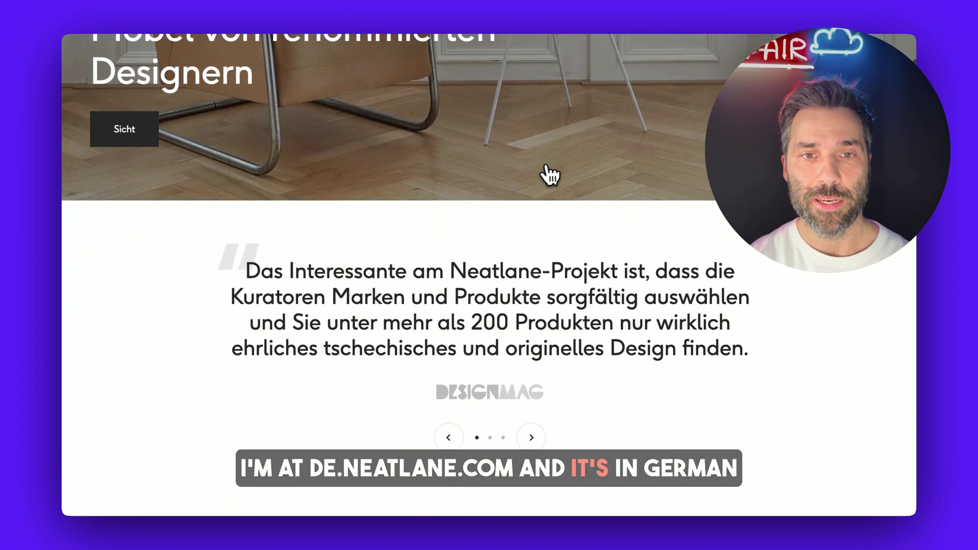
scroll(562, 285, up, 5)
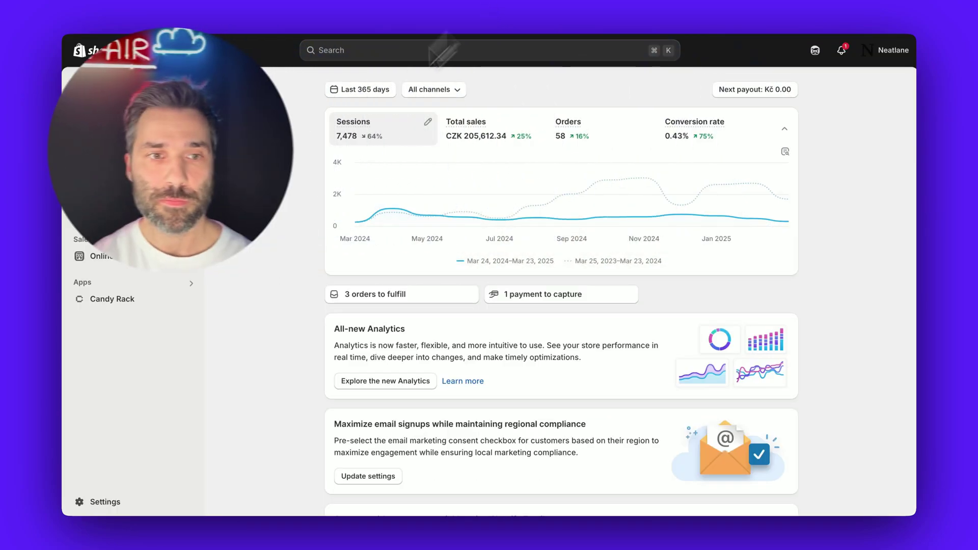
click(113, 501)
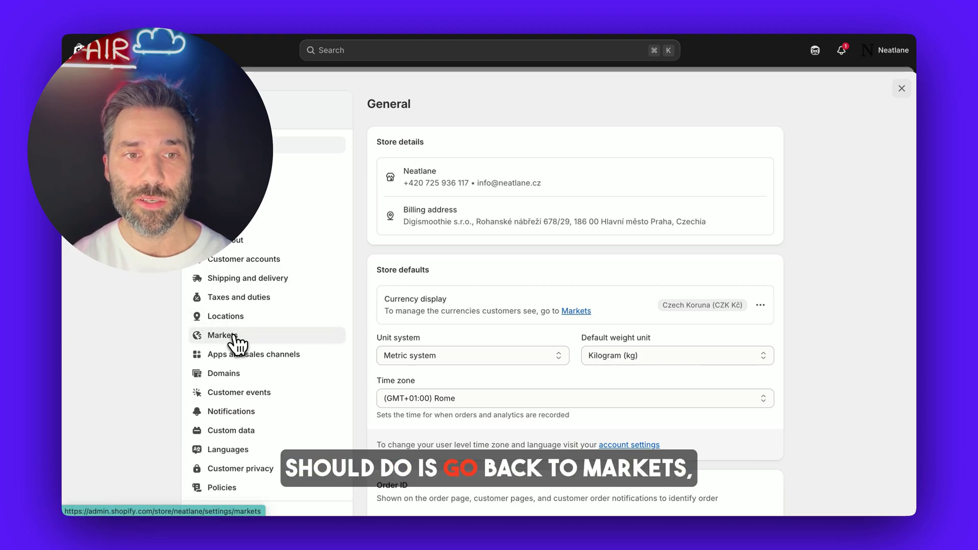
Step: Open Rest of Europe's Products and pricing under Markets to confirm Euro base currency and local-currency prices
click(229, 337)
click(698, 103)
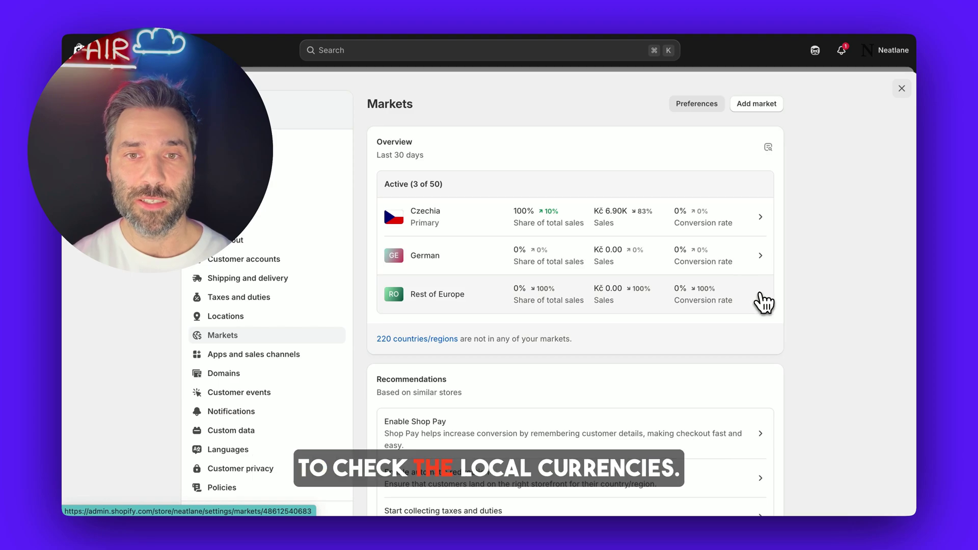
click(762, 301)
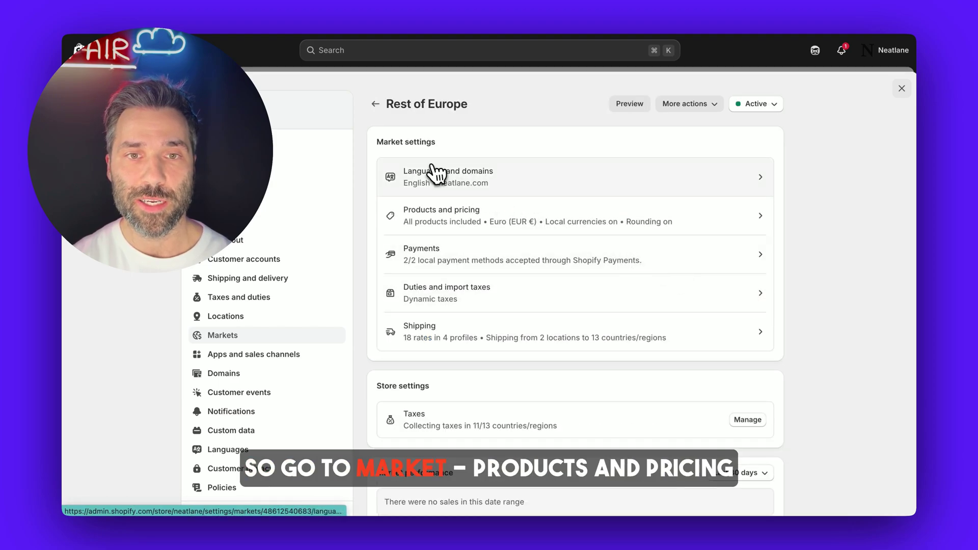
click(662, 230)
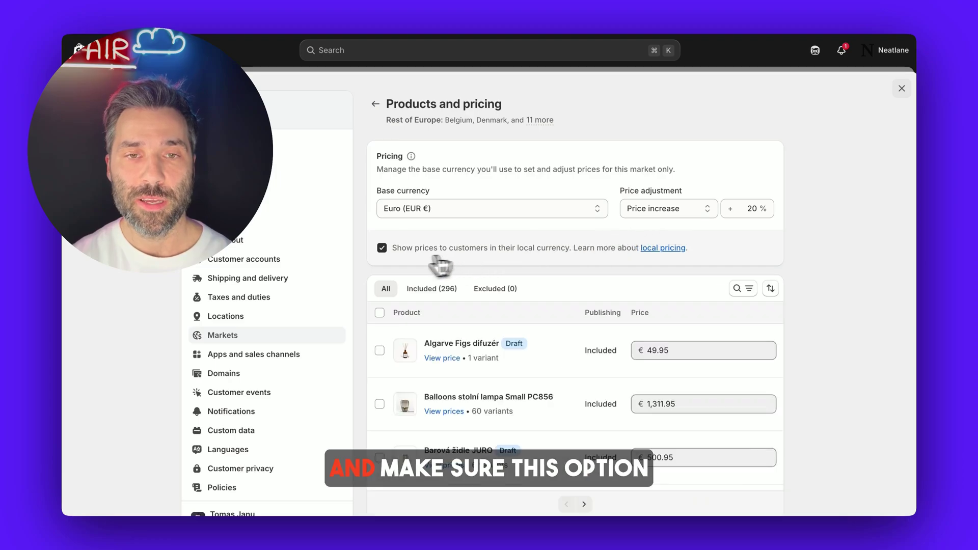